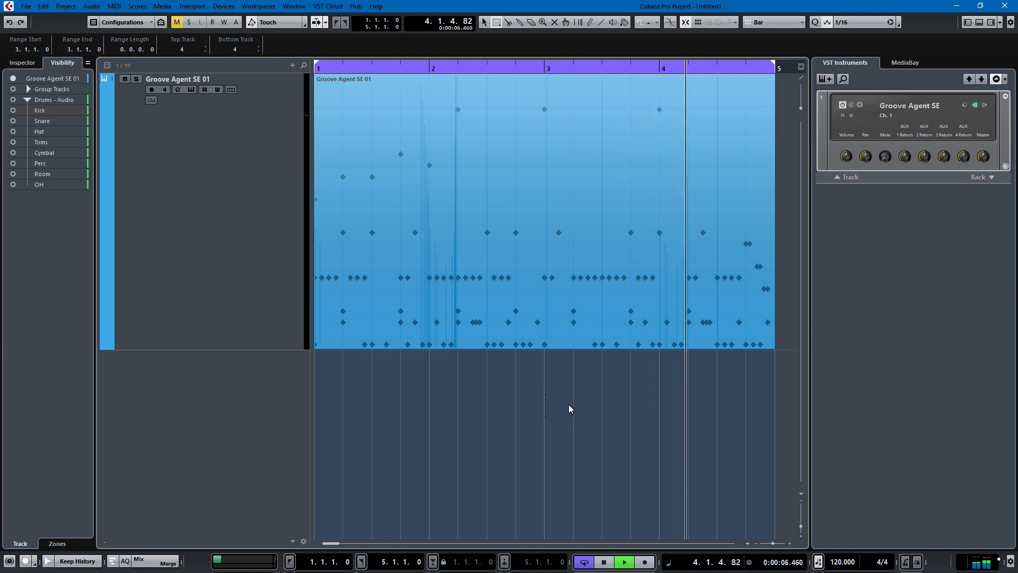
Stop the demo drum pattern playback.
key(space)
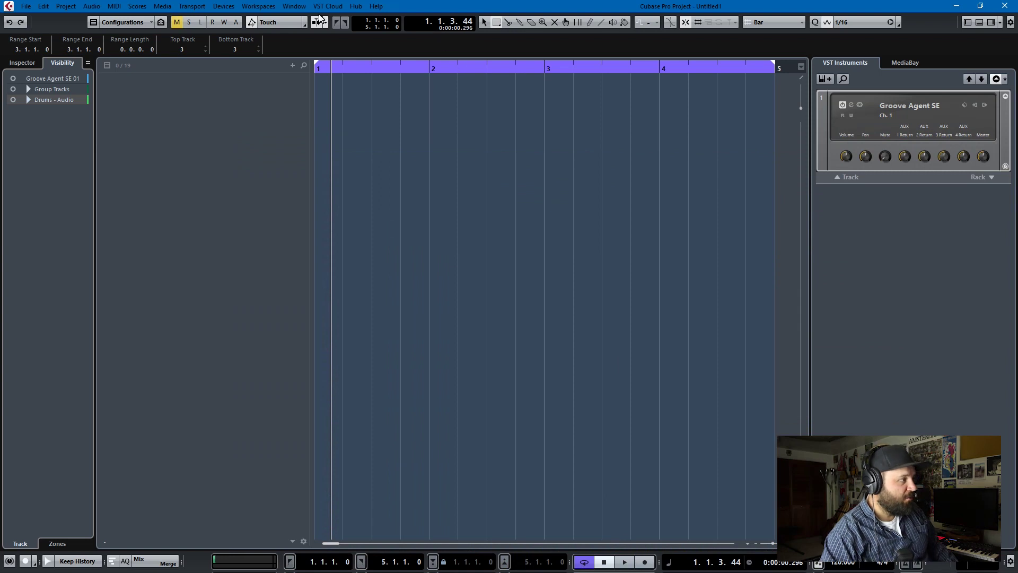
Add a new Groove Agent SE instrument track (Groove Agent SE 02) and open its instrument window.
right_click(229, 101)
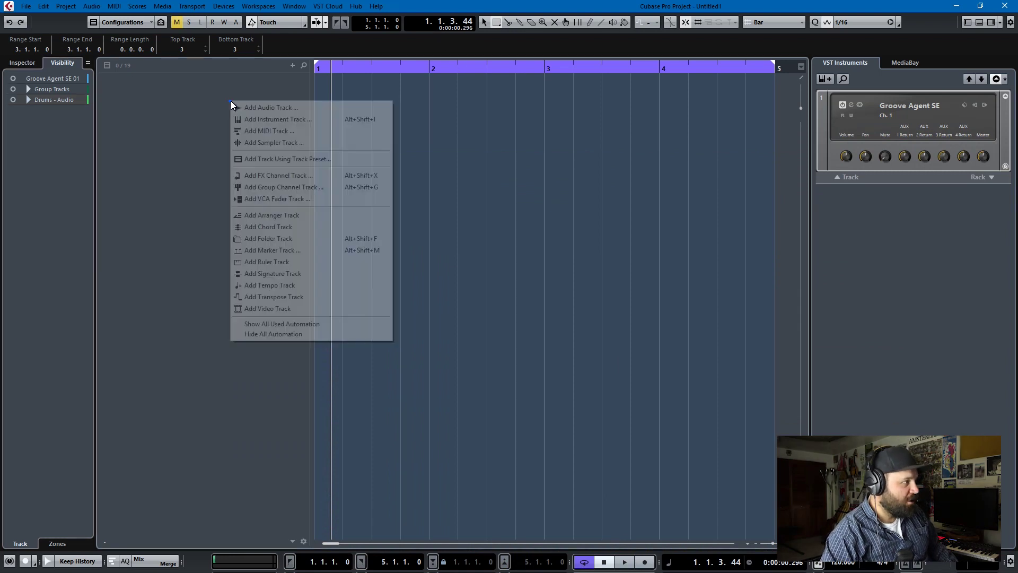
click(262, 124)
click(475, 298)
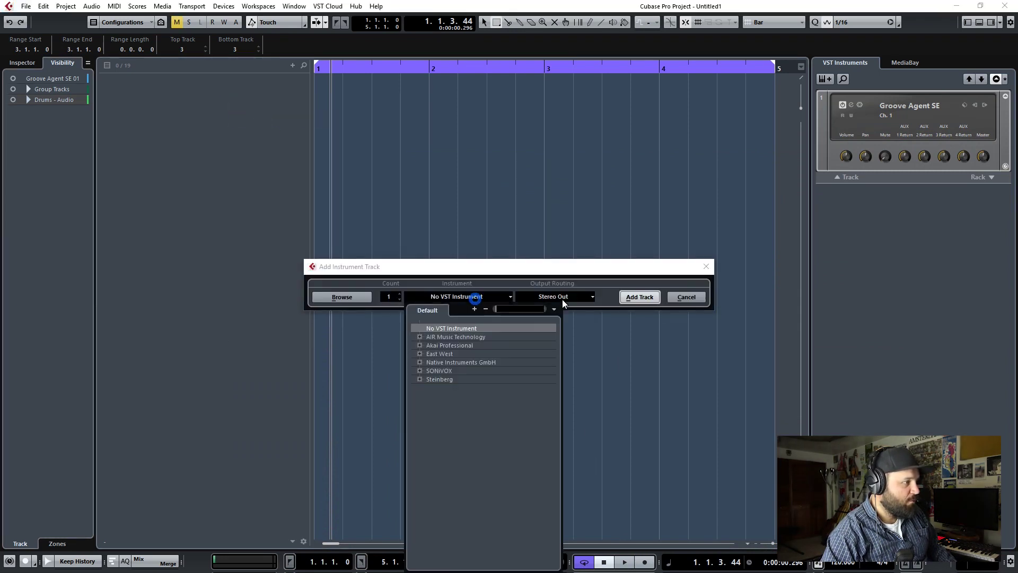
text(groove)
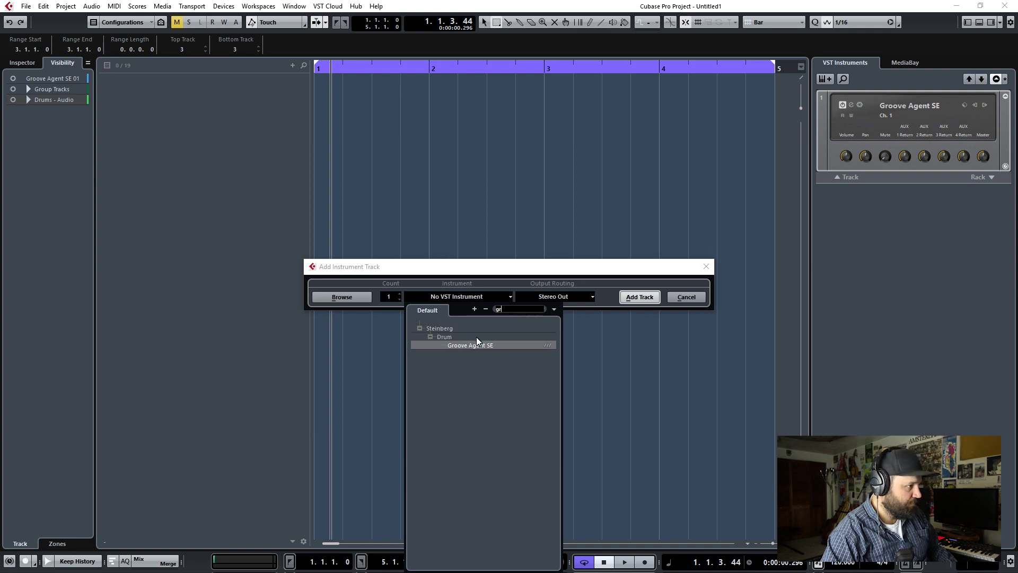
click(479, 344)
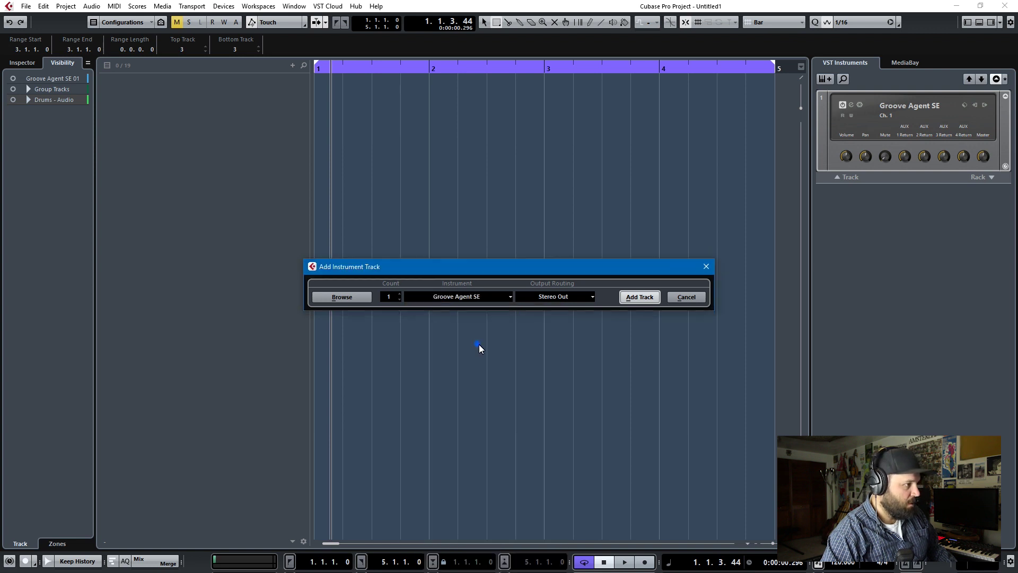
click(640, 297)
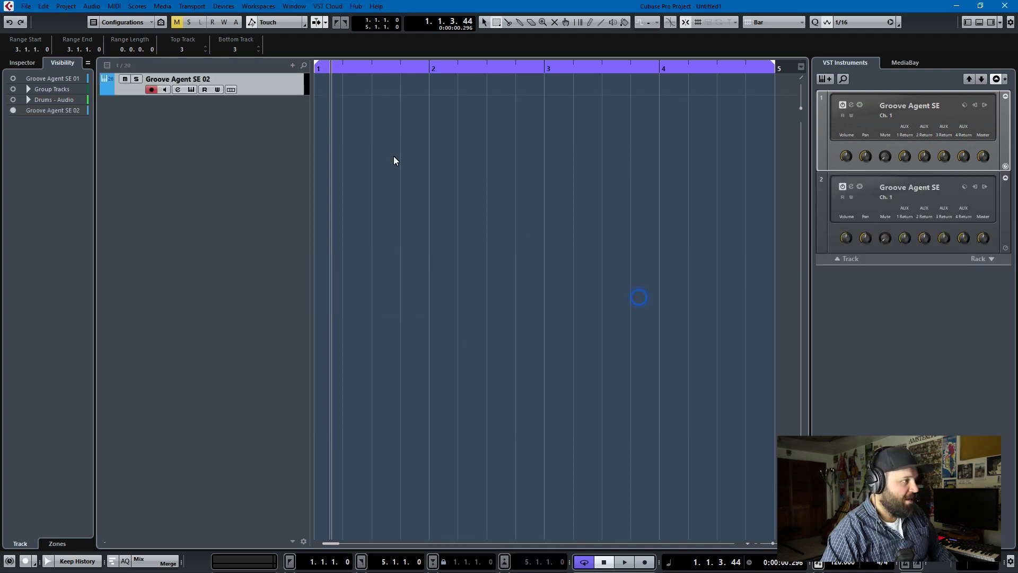
click(191, 90)
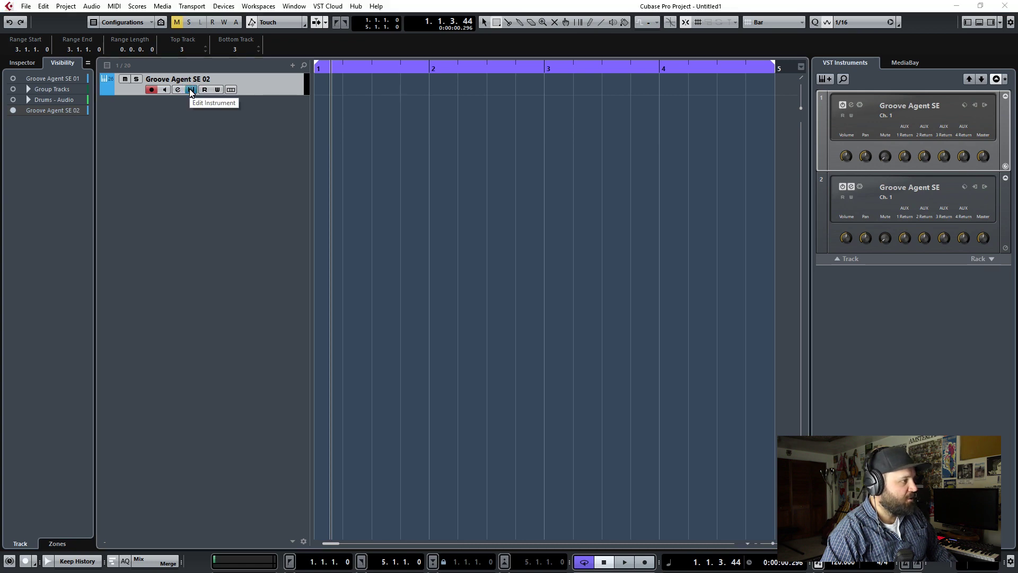
Load the Trip To Texas kit into Groove Agent SE 02 and play it back to audition.
drag(536, 244, 502, 113)
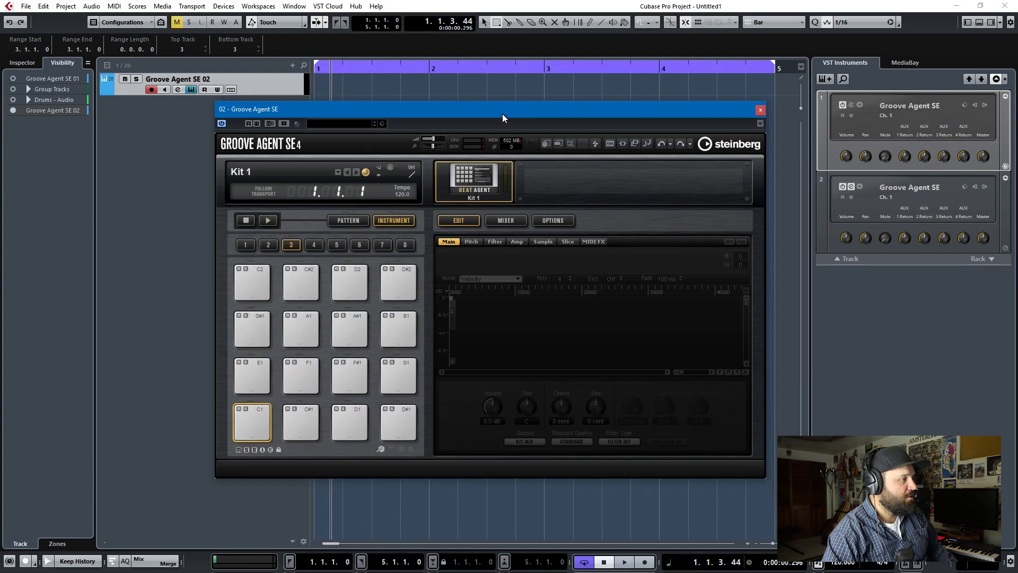
click(339, 173)
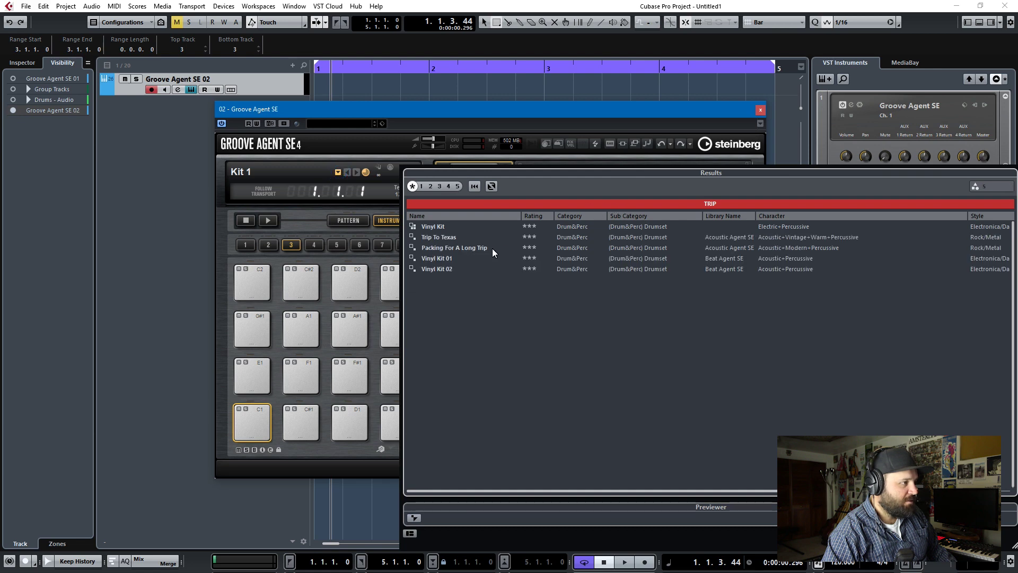
double_click(454, 237)
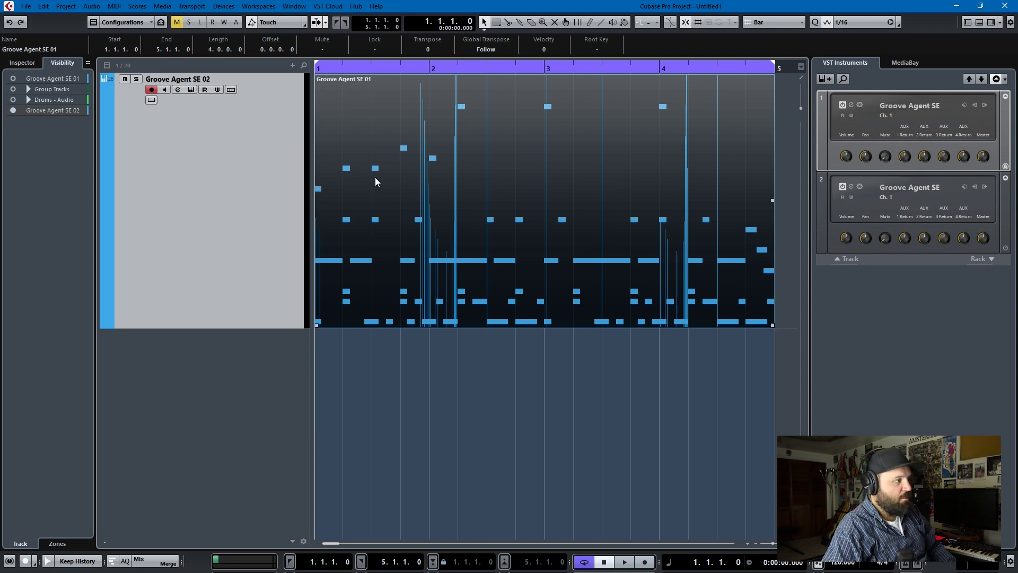
key(space)
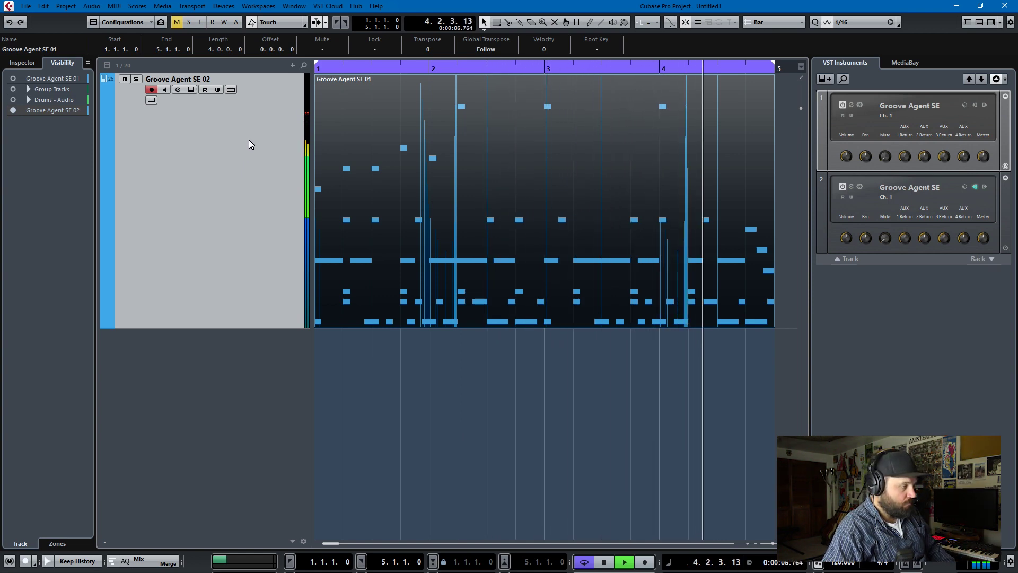
key(space)
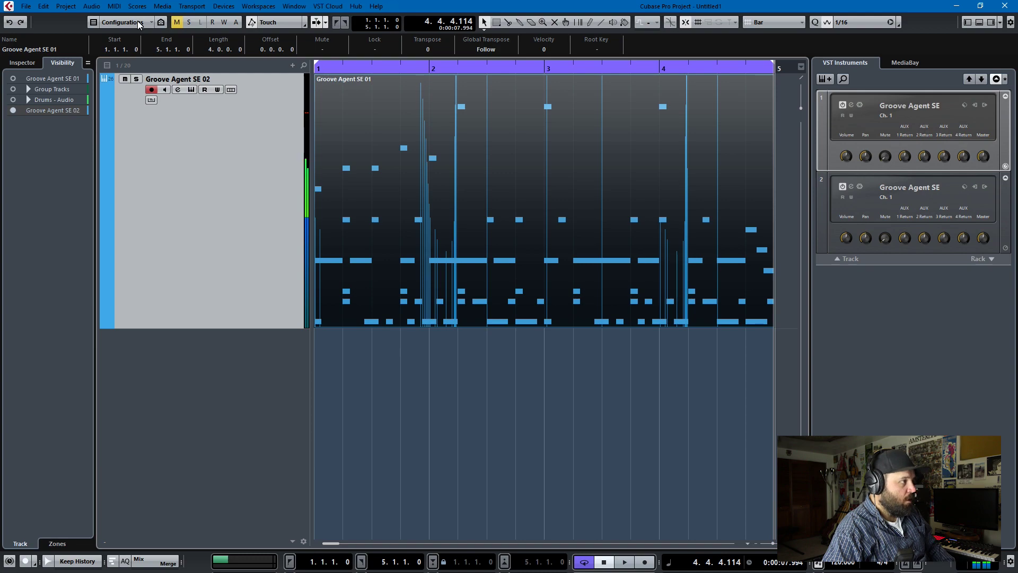
click(192, 89)
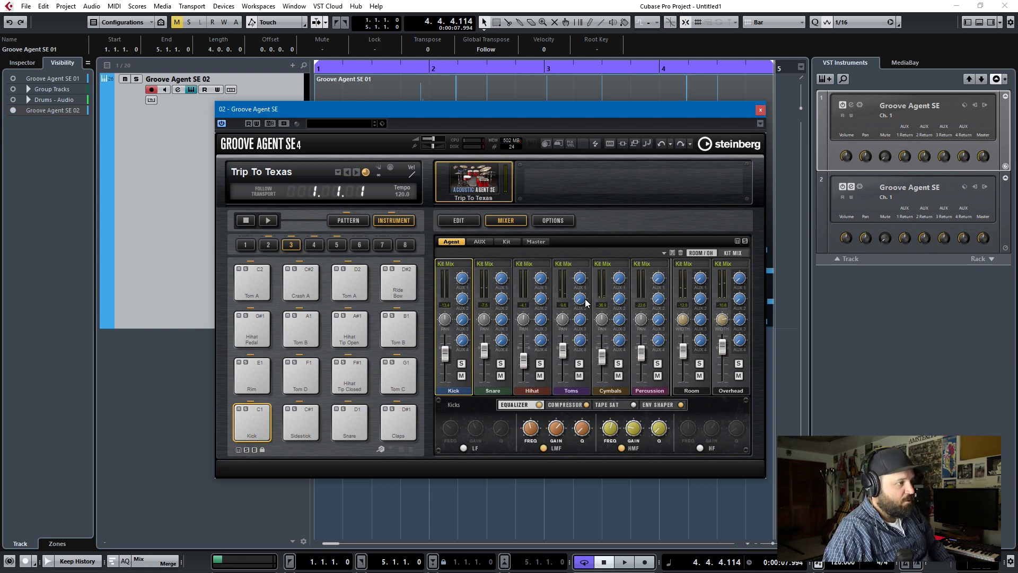
Load Reverb on Groove Agent's AUX FX 1, then return to the Agent kit channel strips.
click(483, 241)
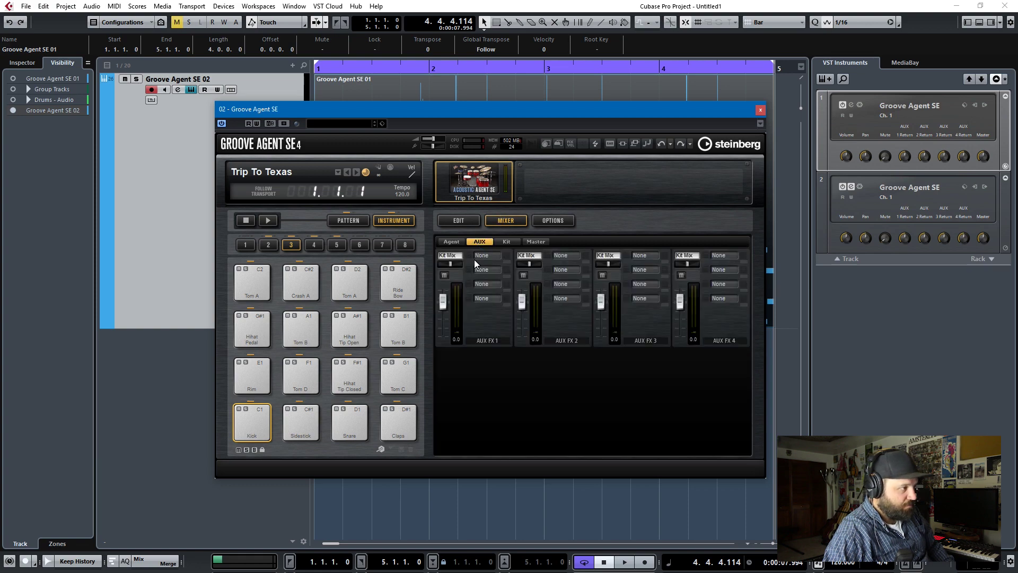
click(482, 256)
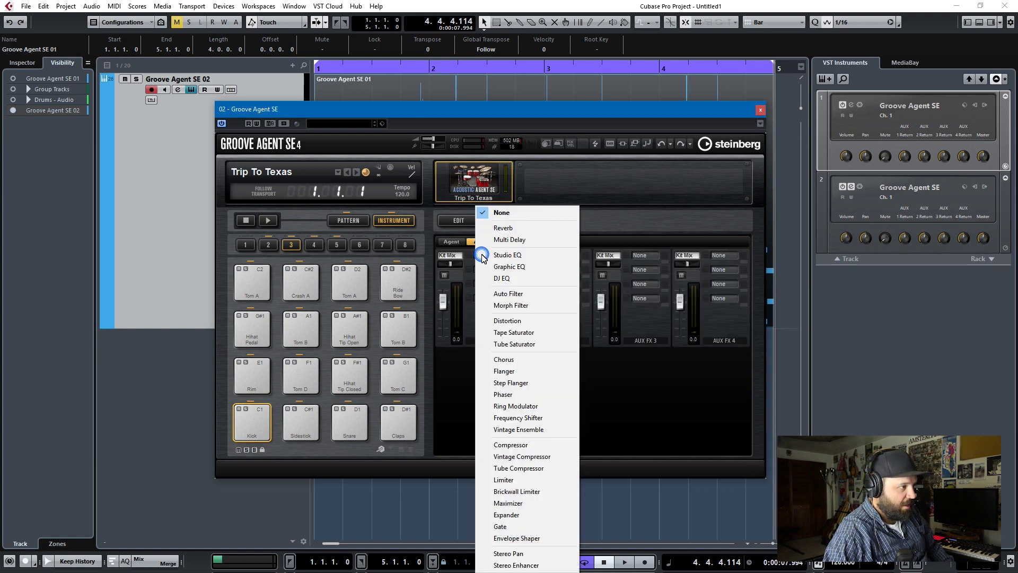
click(508, 228)
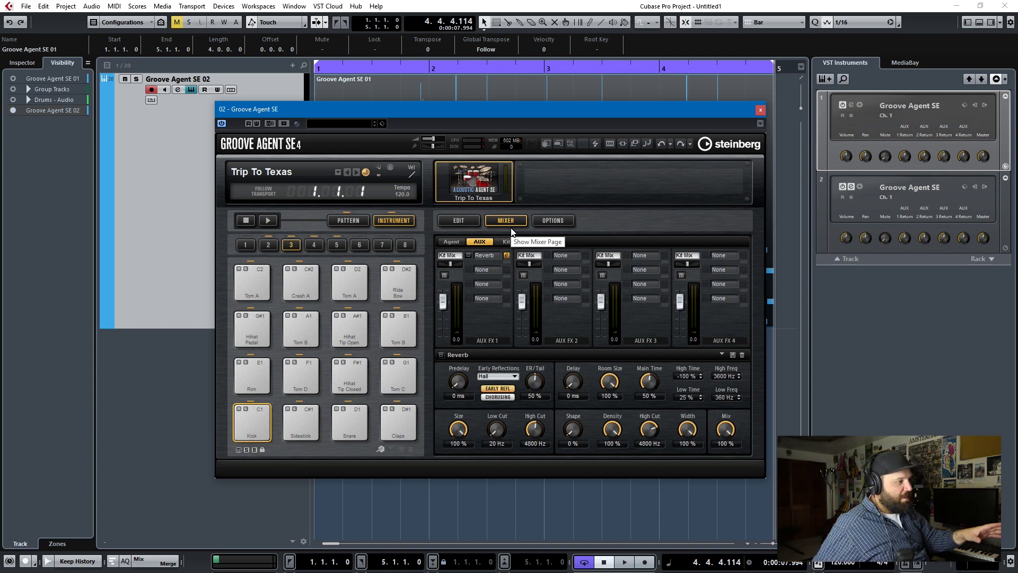
click(450, 242)
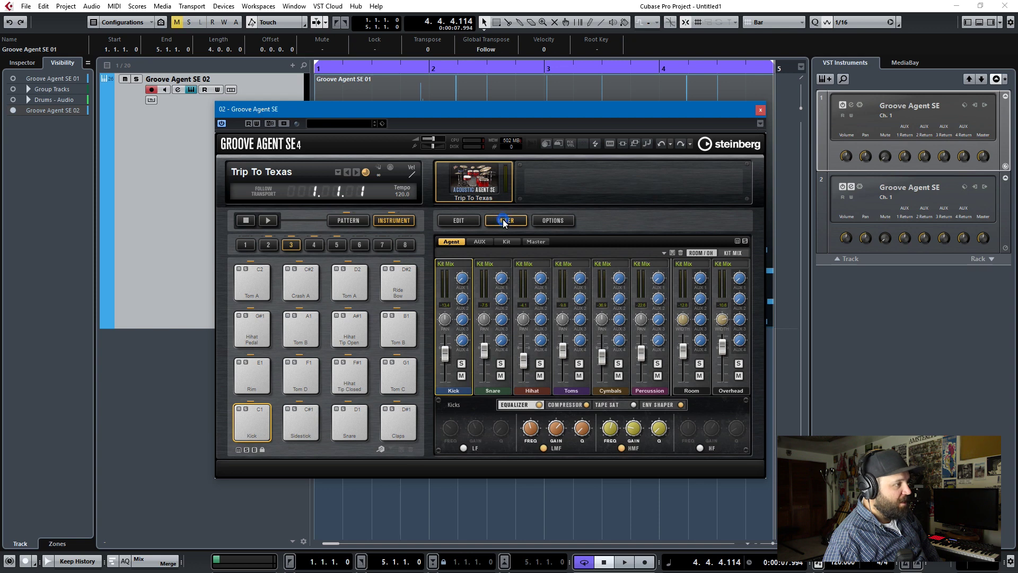
click(446, 264)
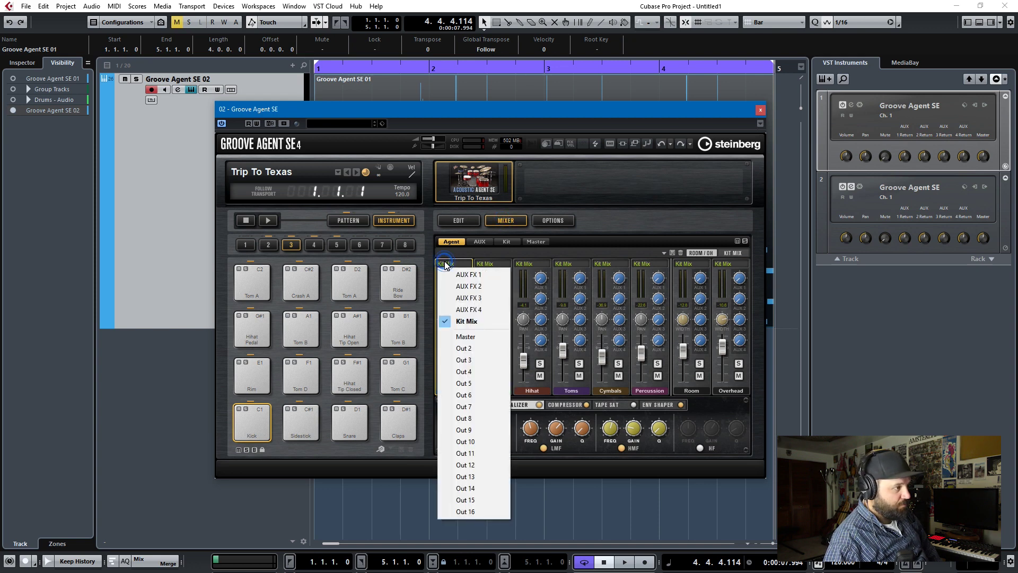
Route the Kick, Snare, Hihat and Toms channels to Out 2 through Out 5.
click(464, 348)
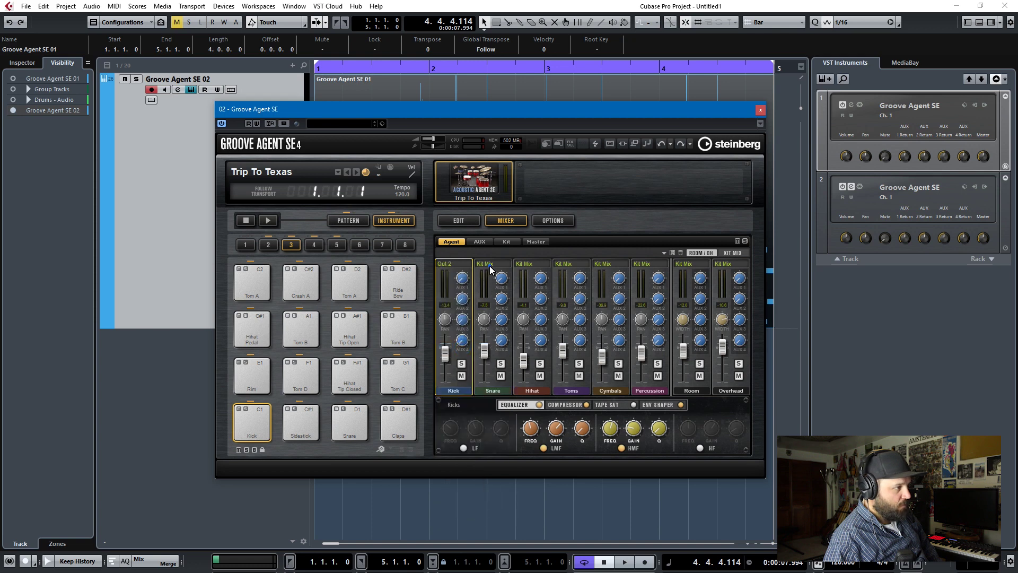
click(490, 264)
click(502, 360)
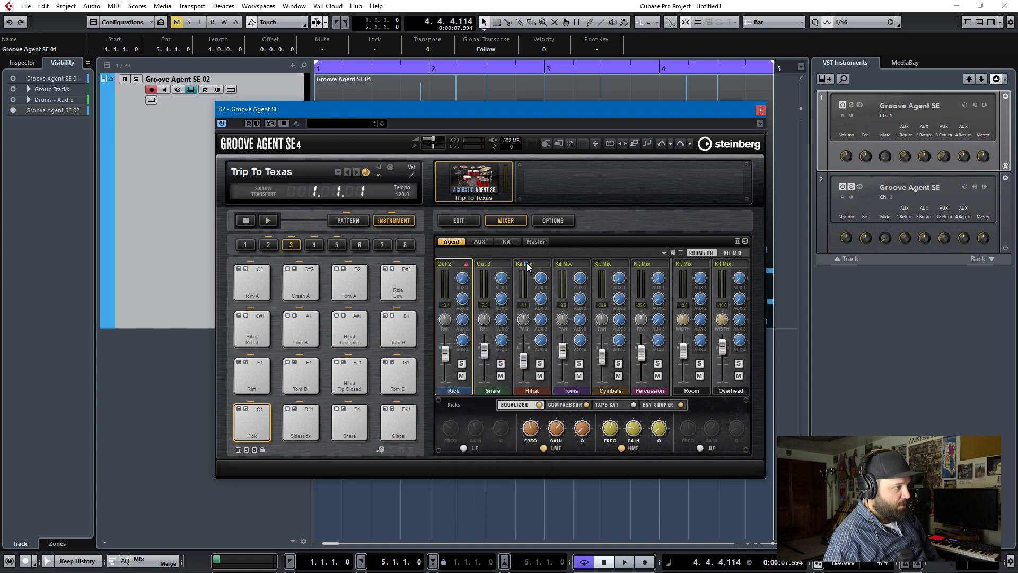
click(527, 264)
click(538, 373)
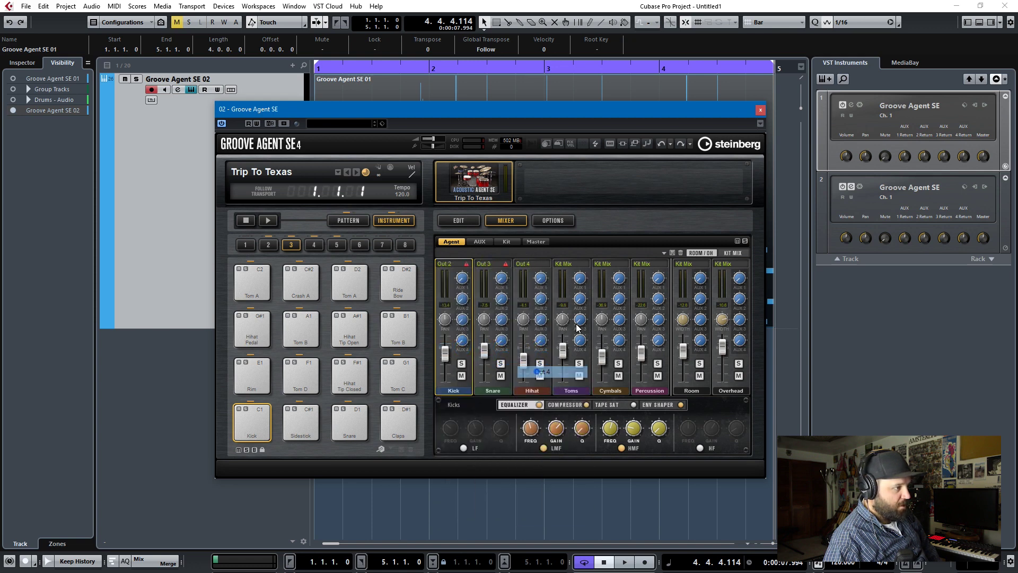
click(571, 264)
click(582, 383)
Route the Cymbals, Percussion, Room and Overhead channels to Out 6 through Out 9.
click(604, 264)
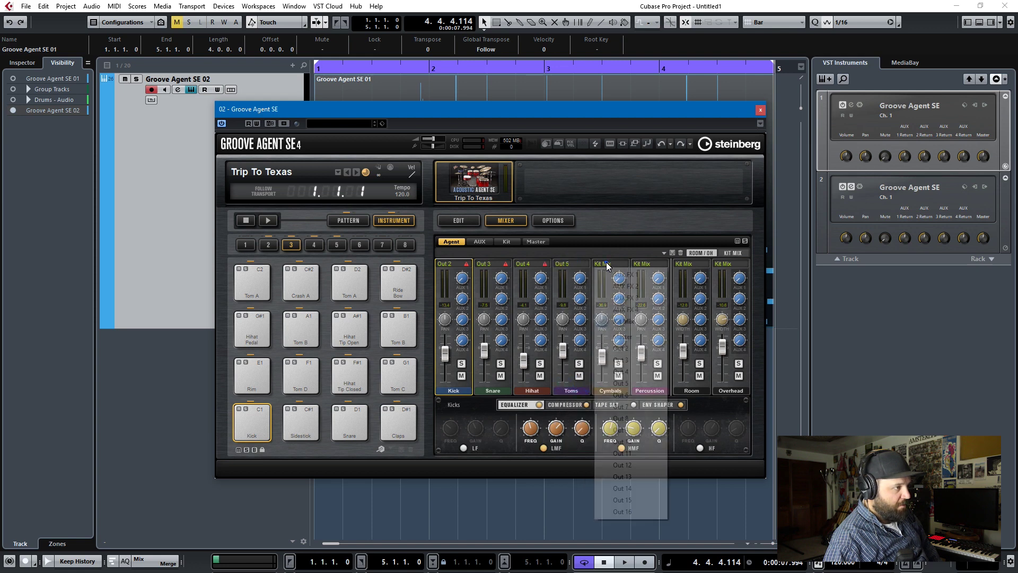
click(620, 395)
click(643, 264)
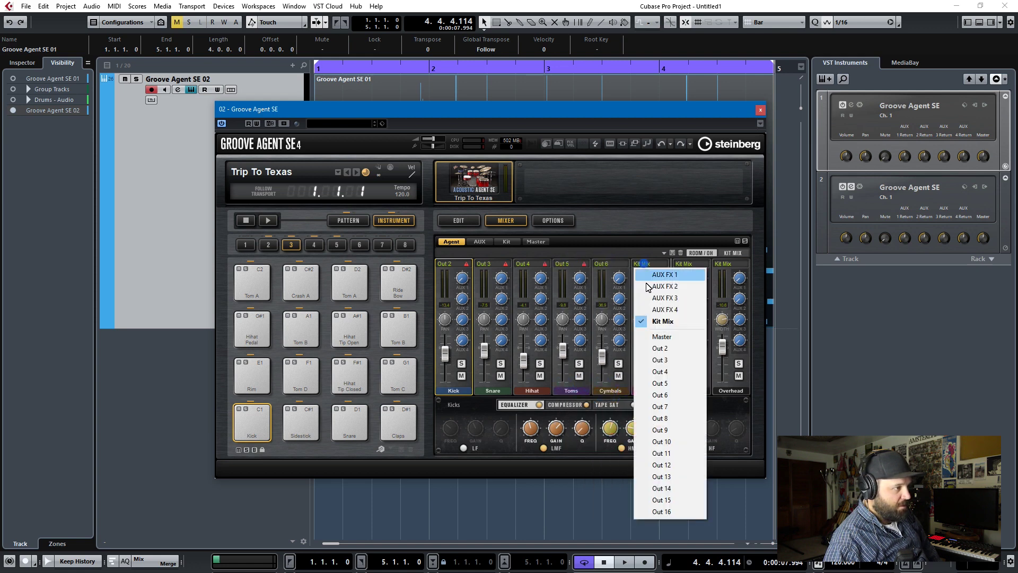
click(666, 406)
click(681, 264)
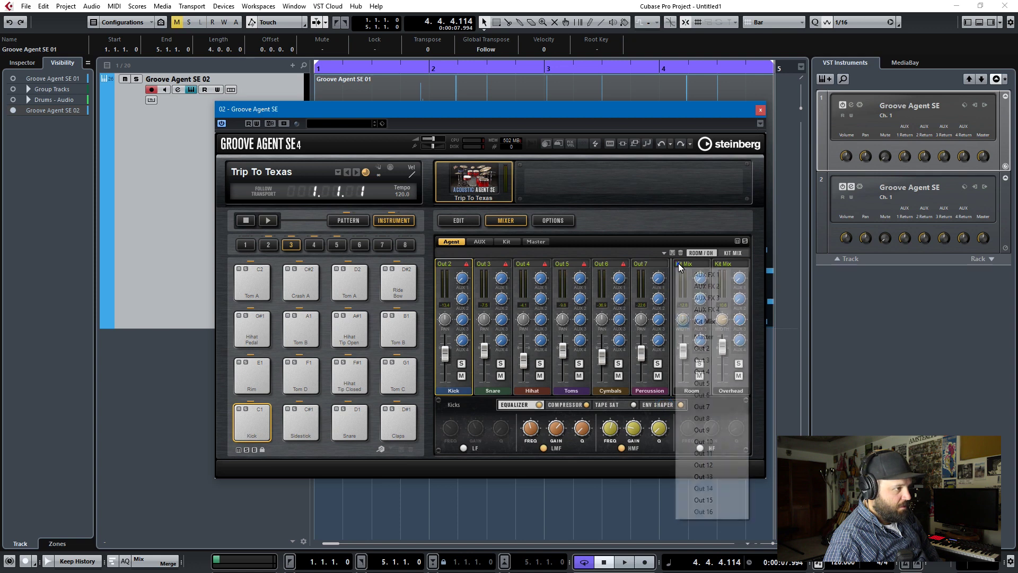
click(689, 418)
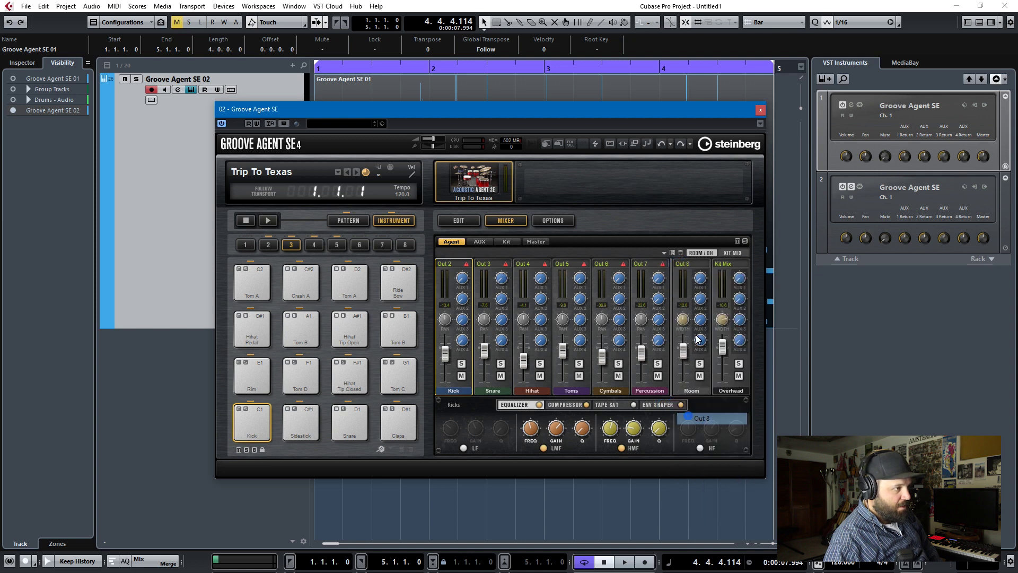
click(724, 264)
click(744, 429)
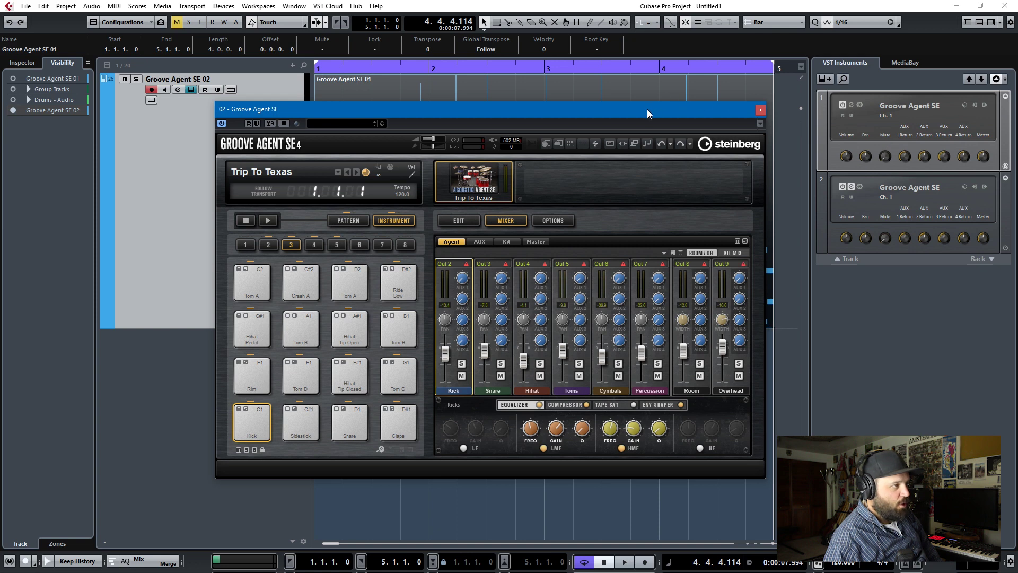
drag(647, 110, 764, 87)
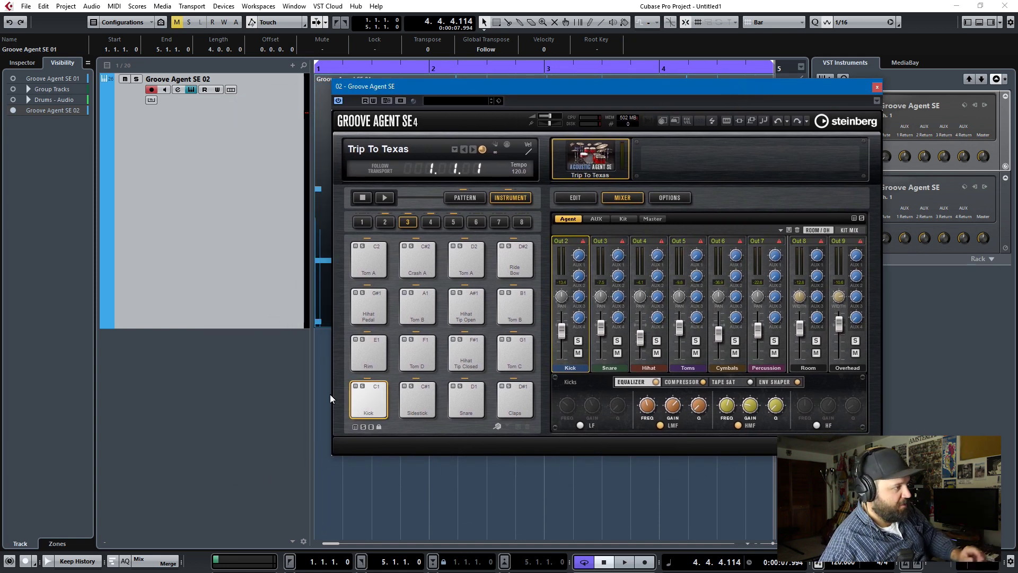
Activate Groove Agent SE 02's stereo outputs Out 2 through Out 9 and verify them.
drag(757, 95, 740, 84)
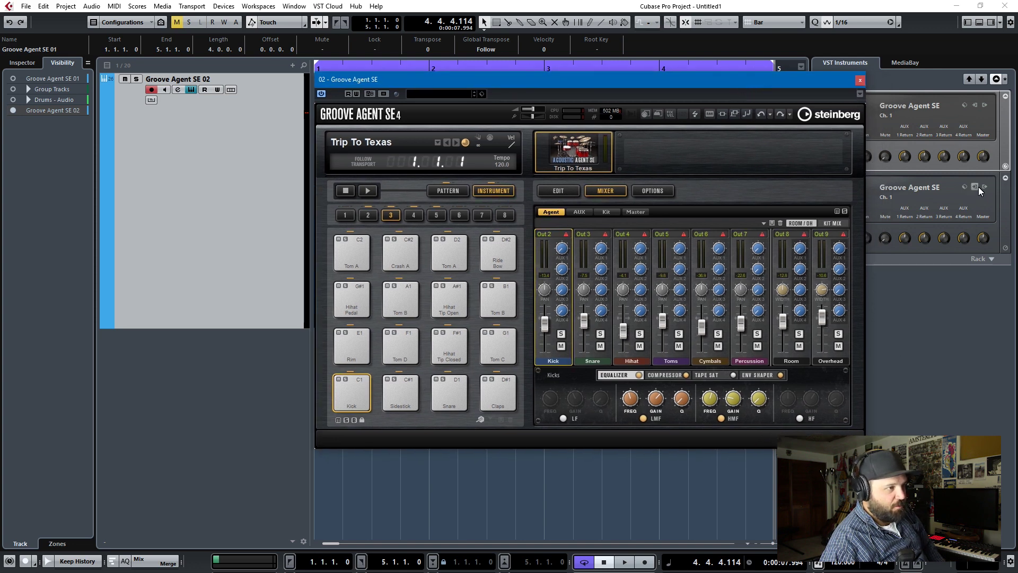
click(984, 188)
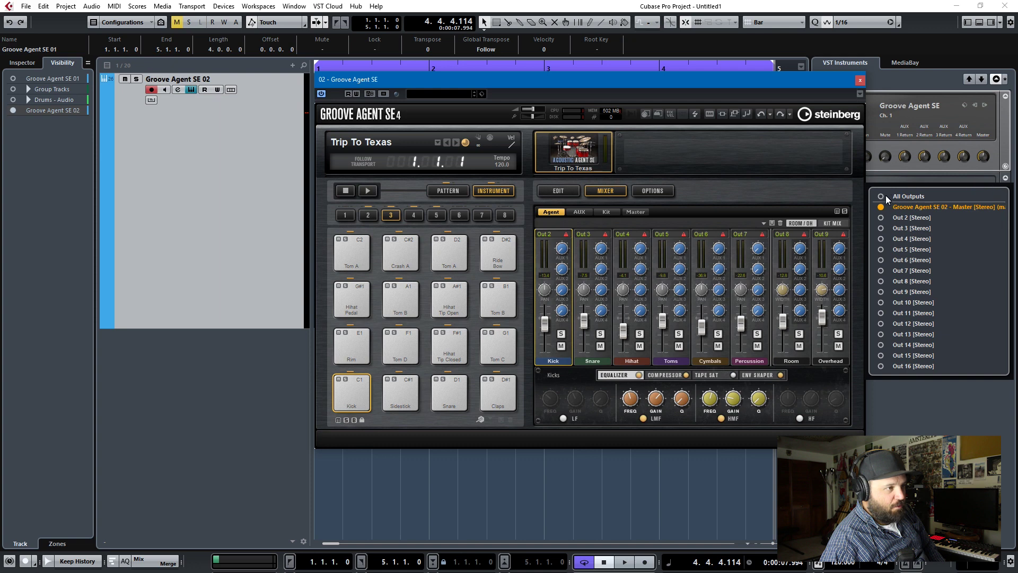
click(881, 219)
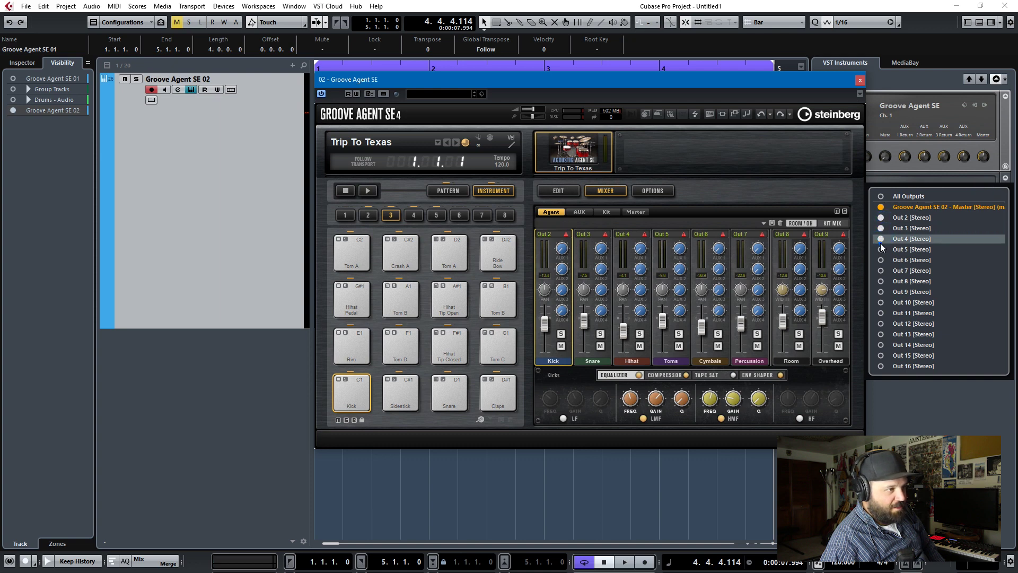
click(881, 249)
click(881, 260)
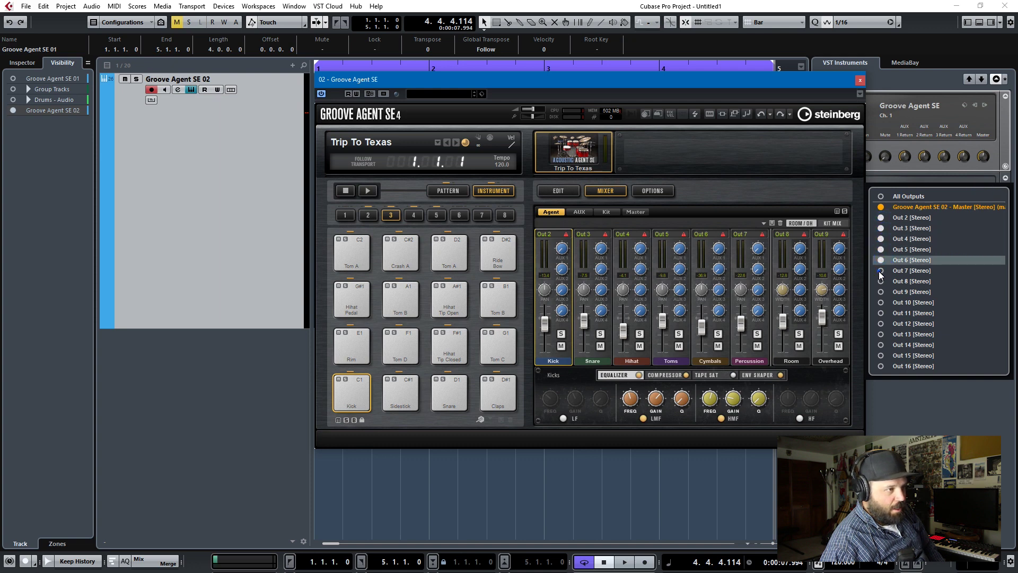
click(881, 270)
click(881, 281)
click(881, 292)
click(910, 383)
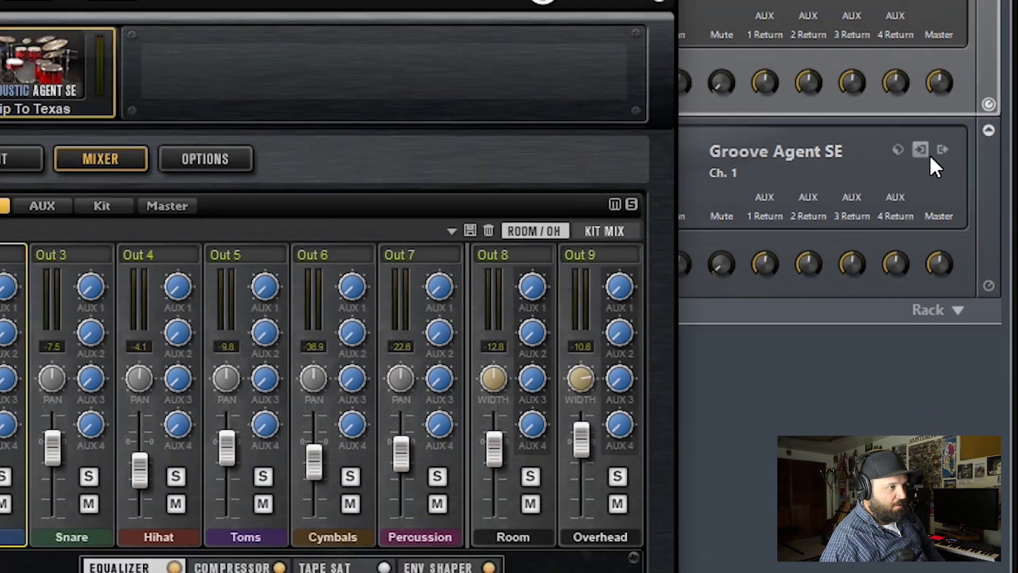
click(906, 119)
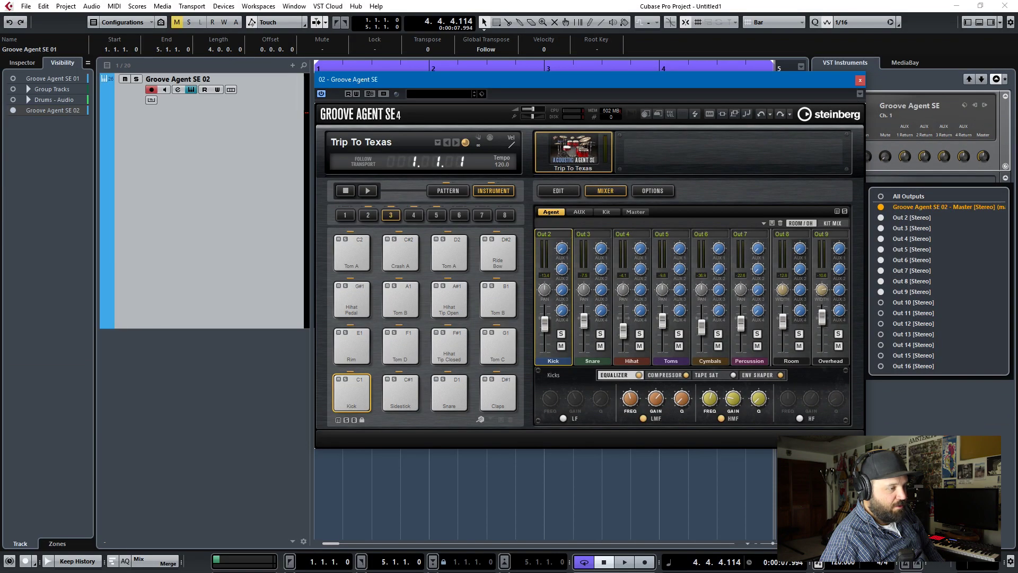
click(859, 79)
key(F3)
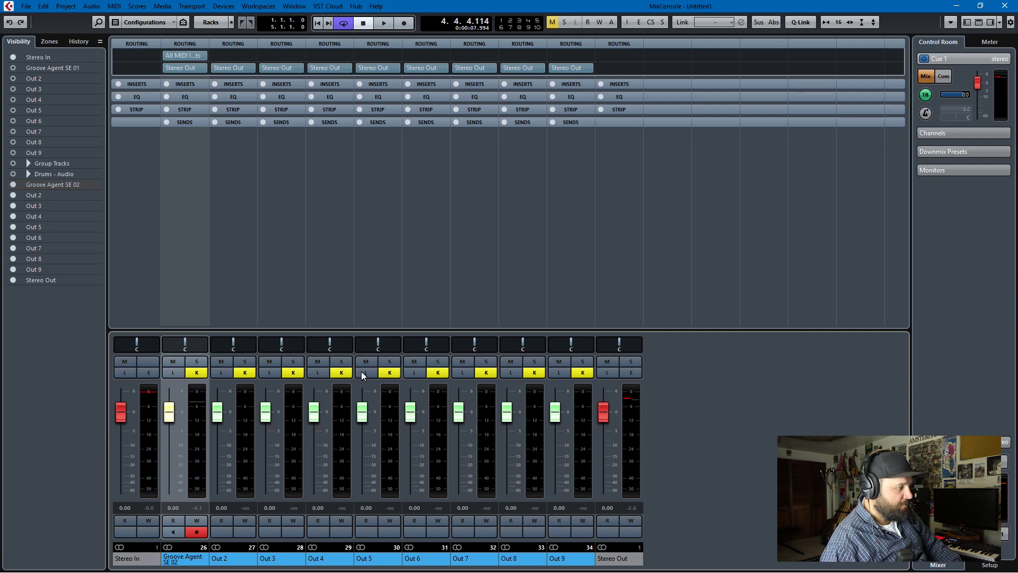
Check the Out 2–Out 9 channel meters during playback, then close the Groove Agent window and mixer.
click(232, 274)
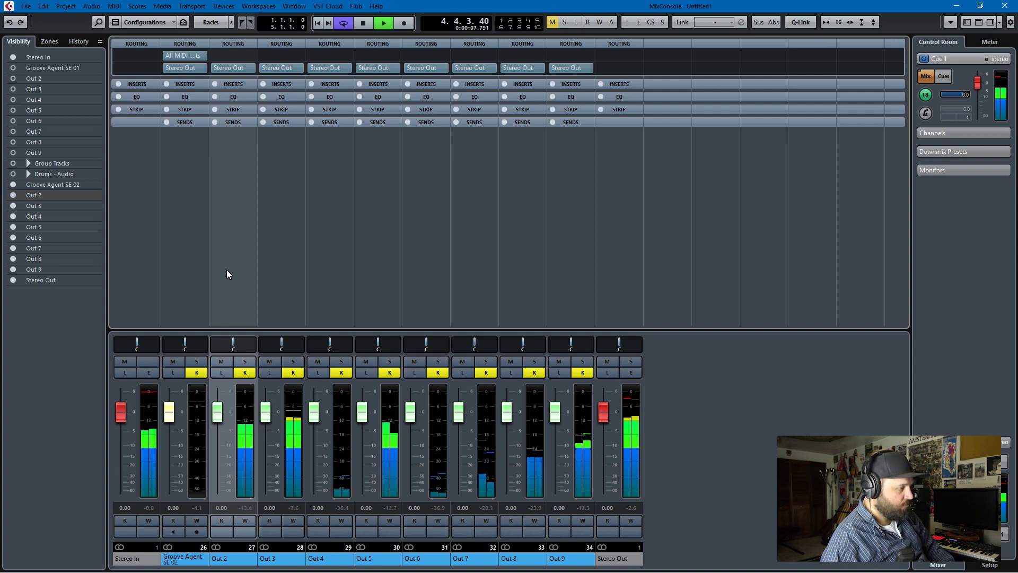
key(space)
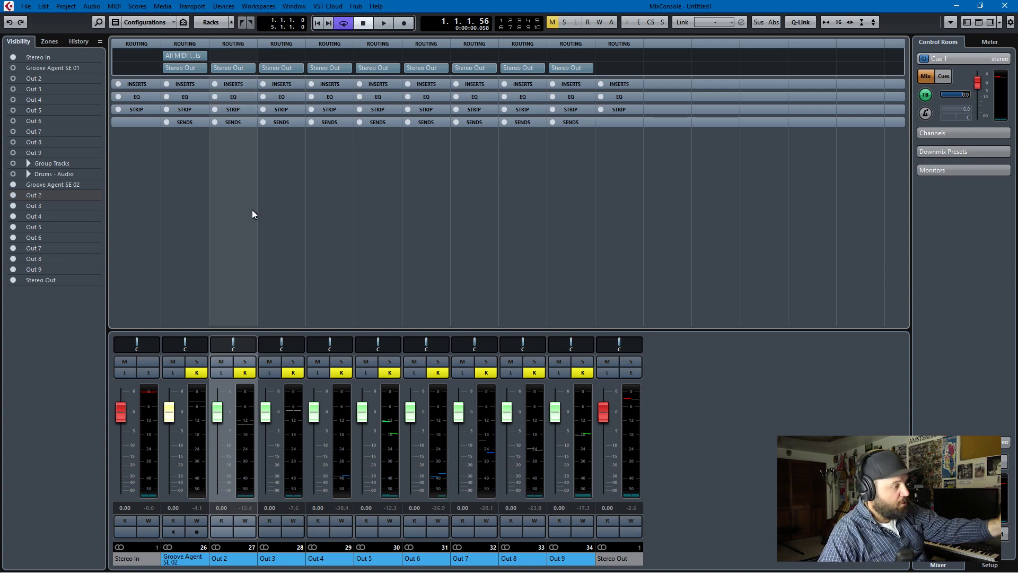
double_click(234, 559)
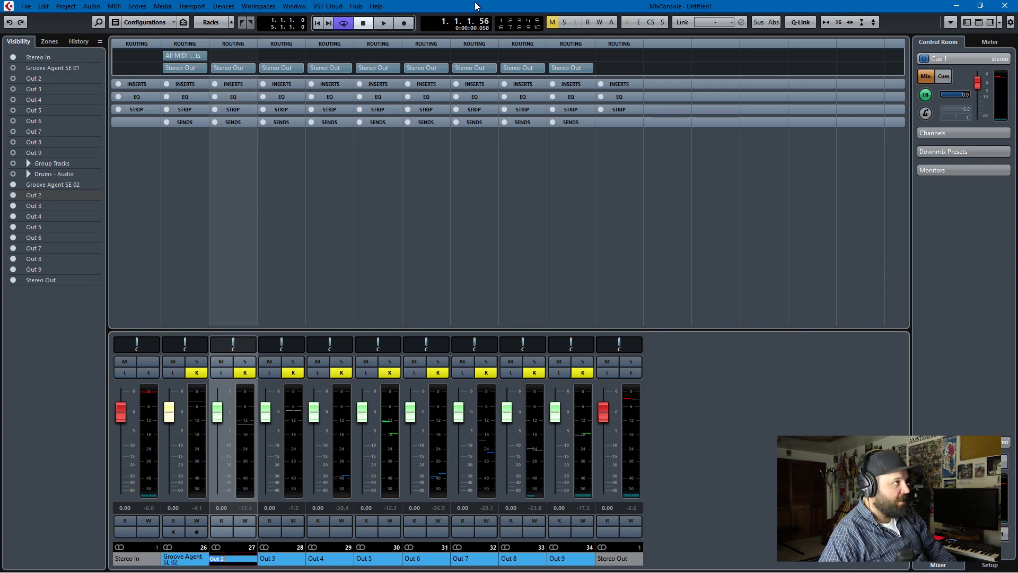
click(214, 558)
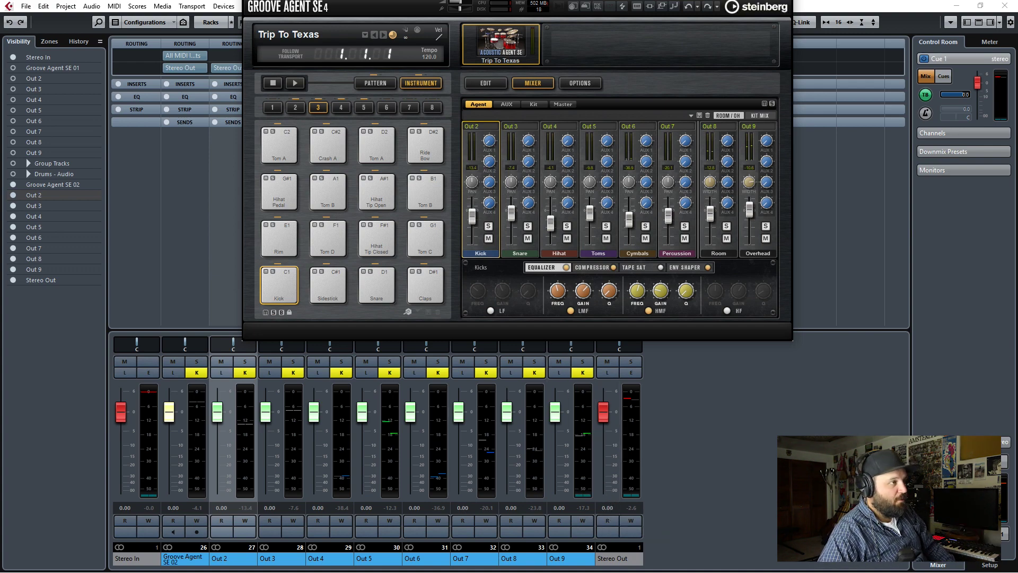
drag(694, 2, 689, 127)
click(782, 124)
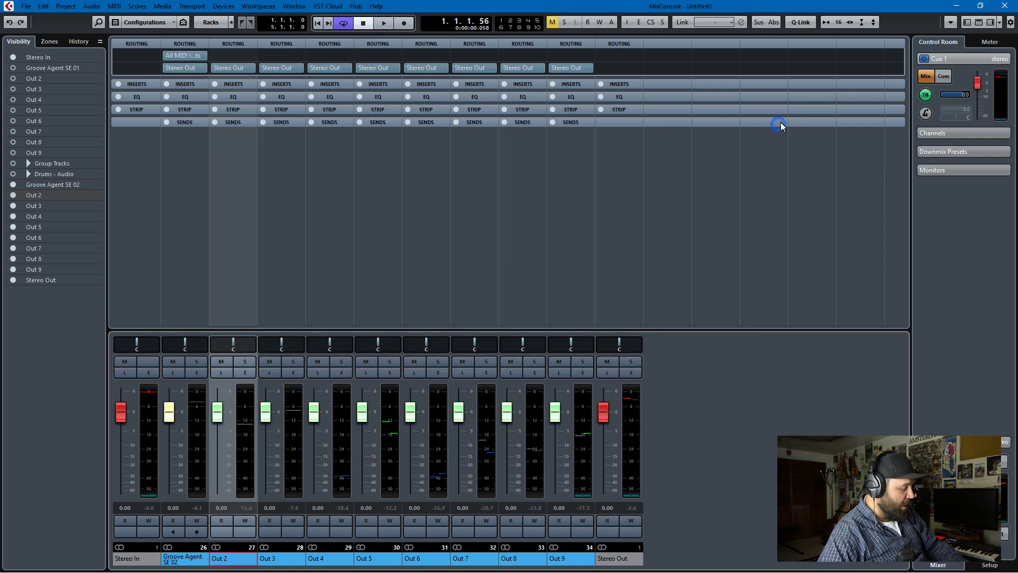
key(F3)
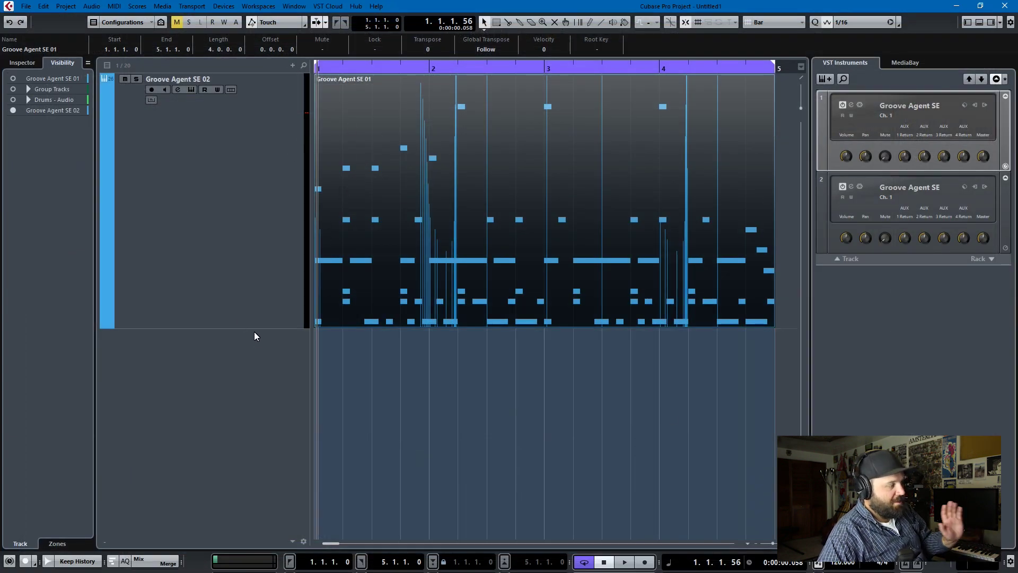
Add 8 stereo group channel tracks named GA, routed to Stereo Out.
right_click(226, 384)
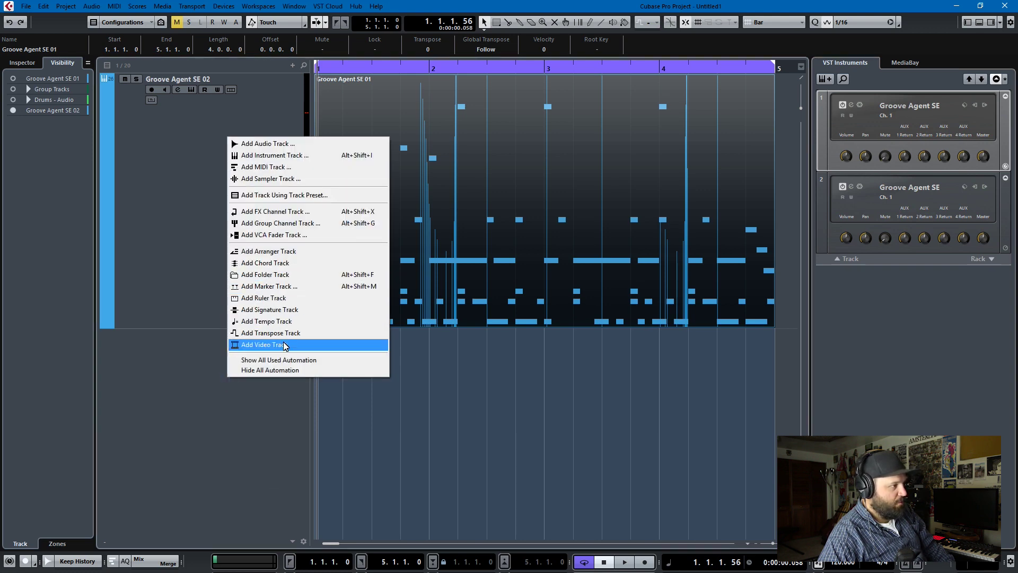
click(281, 229)
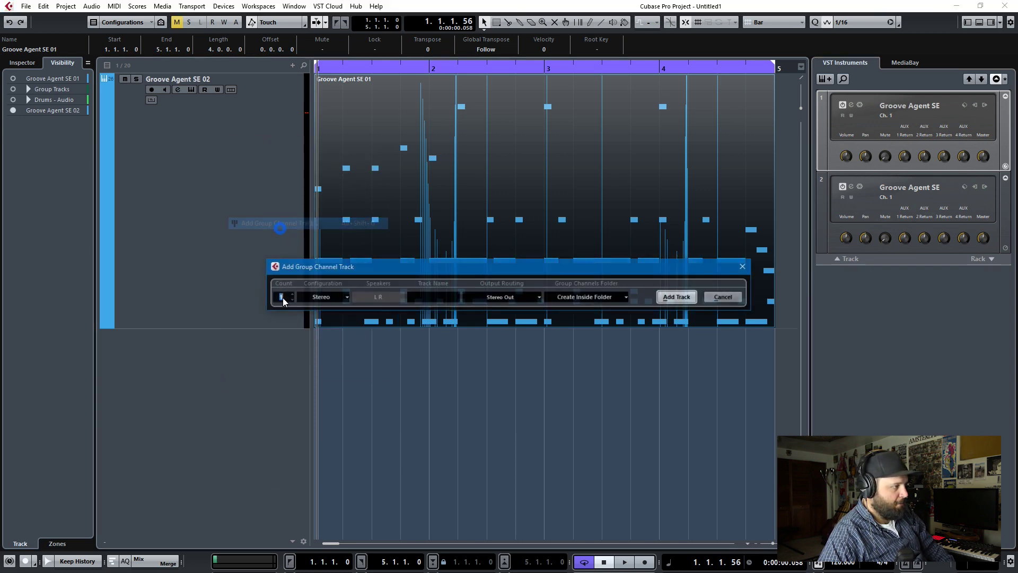
text(8)
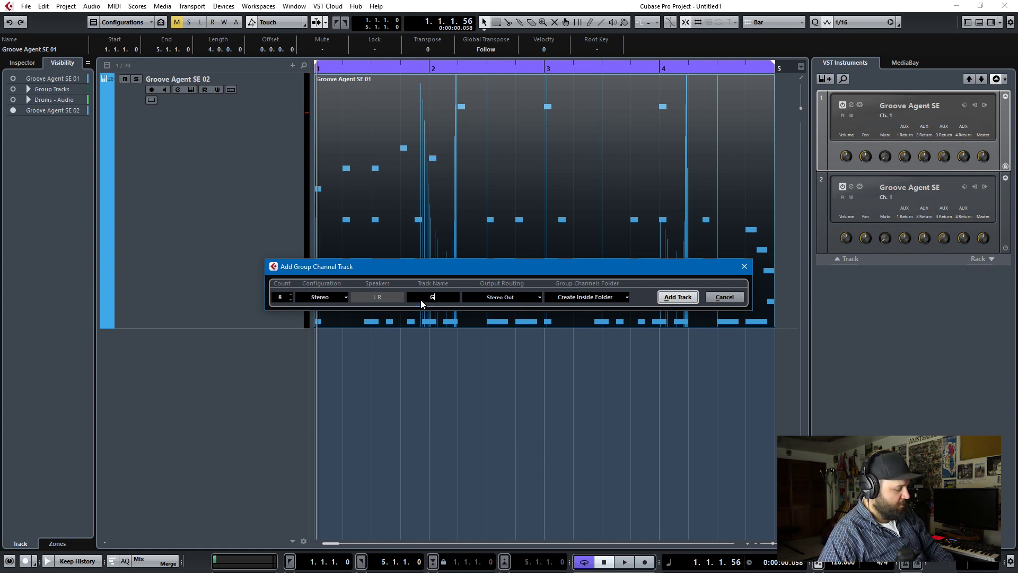
text(GA)
key(Return)
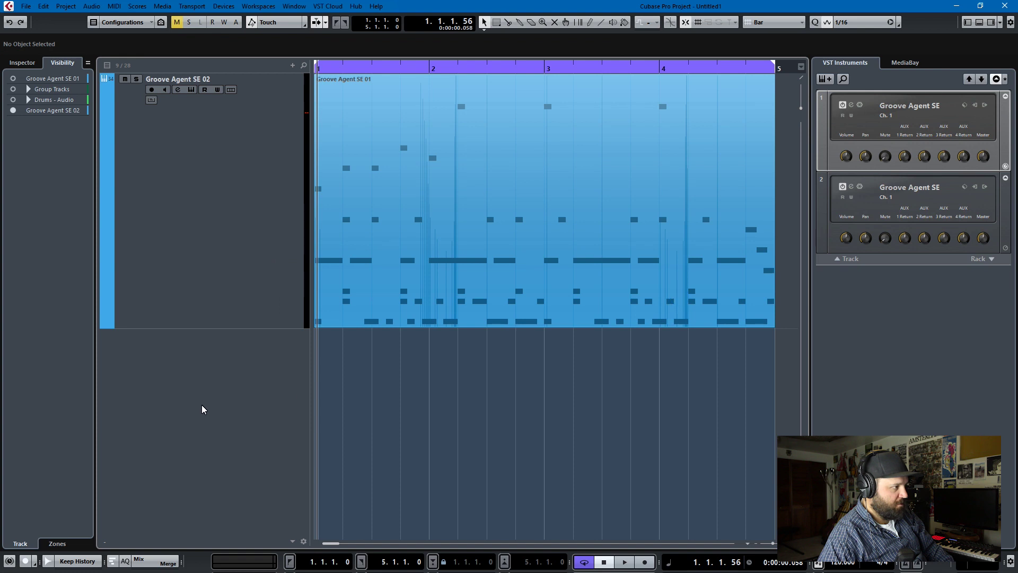
Rename group tracks GA 1–GA 4 to Kick, Snare, Hat and Tom.
scroll(183, 298, up, 10)
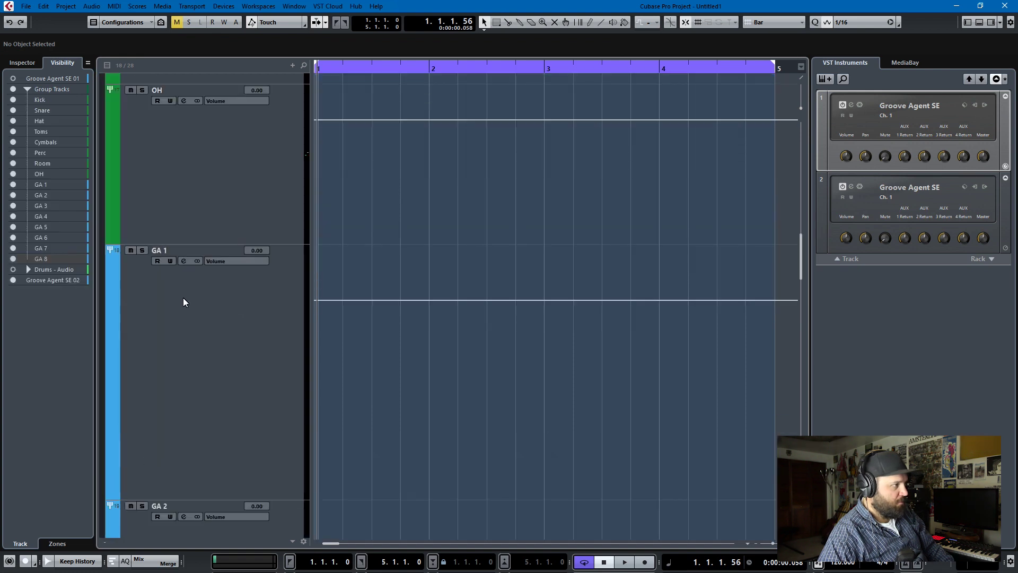
click(160, 249)
double_click(164, 345)
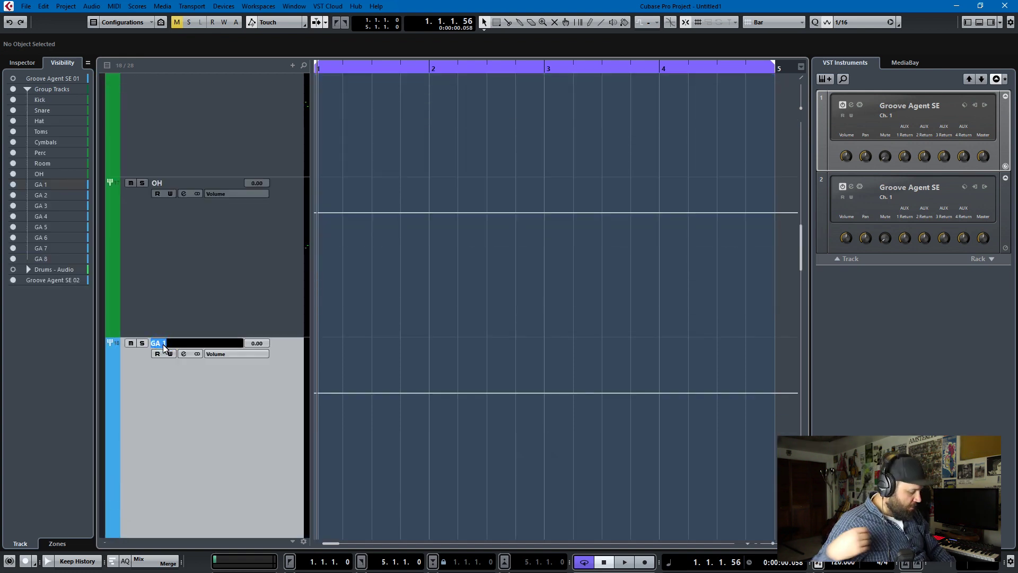
text(Kick)
key(Tab)
text(Snare)
key(Tab)
text(Hat)
key(Tab)
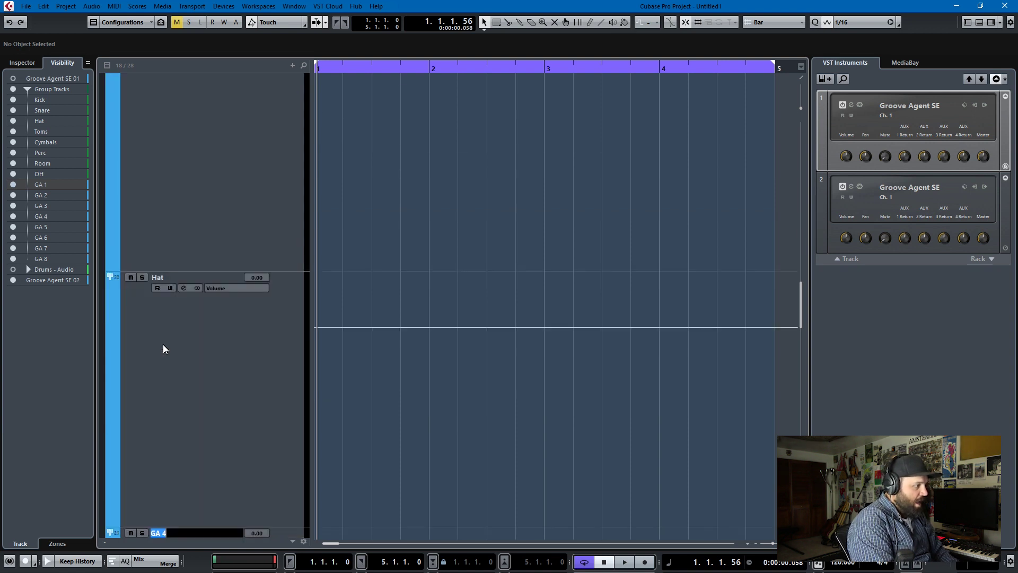
text(Tom)
key(Tab)
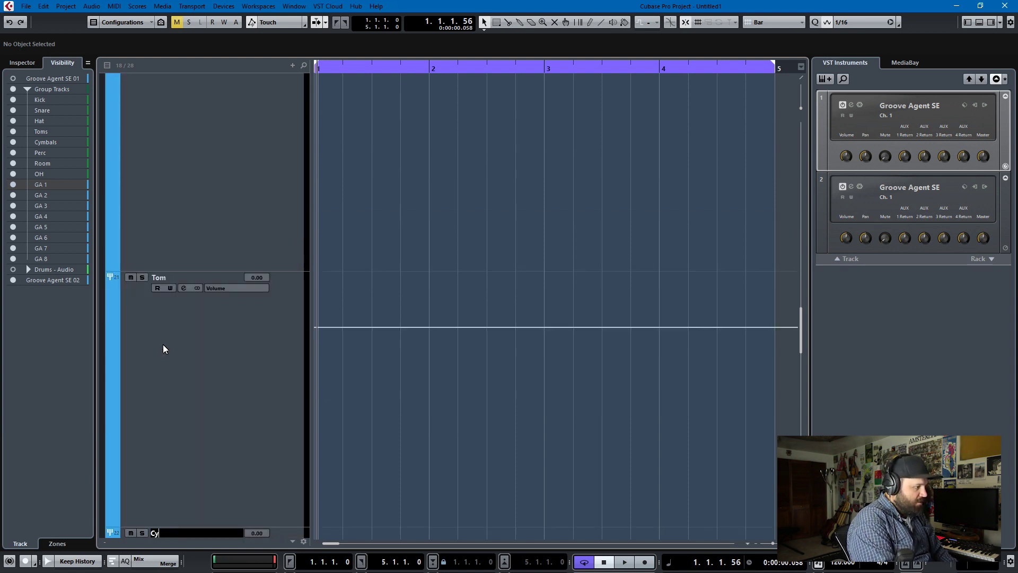
Rename group tracks GA 5–GA 8 to Cymbal, Perc, Room and OH.
text(Cymbal)
key(Tab)
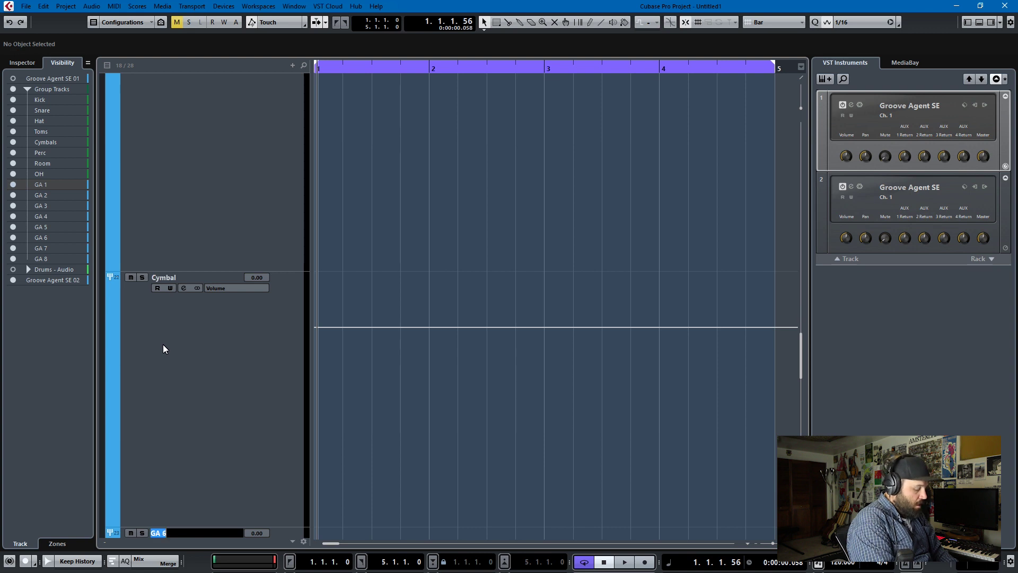
text(Perc)
key(Tab)
text(OH)
key(Tab)
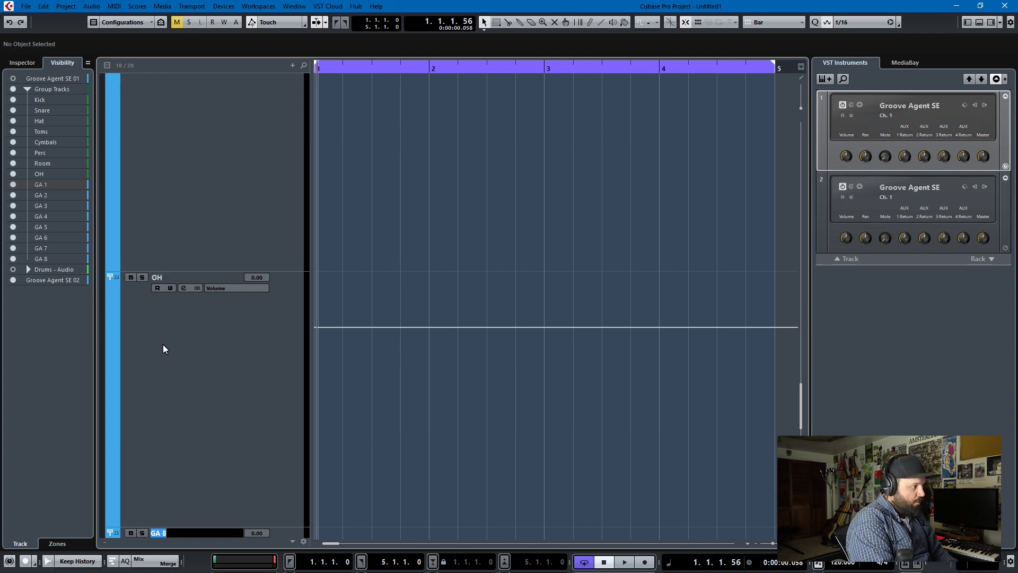
key(shift+Tab)
text(Room)
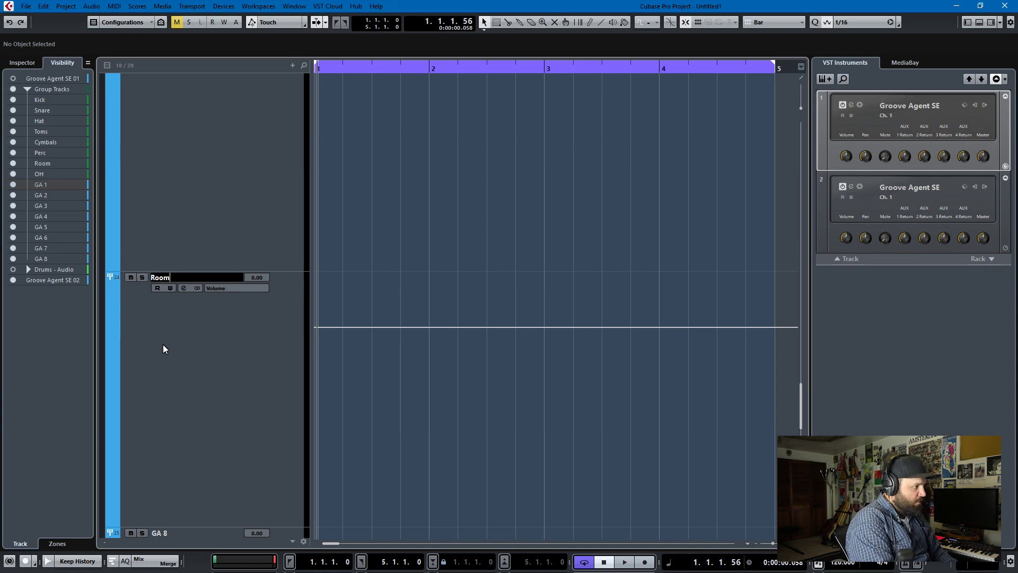
key(Tab)
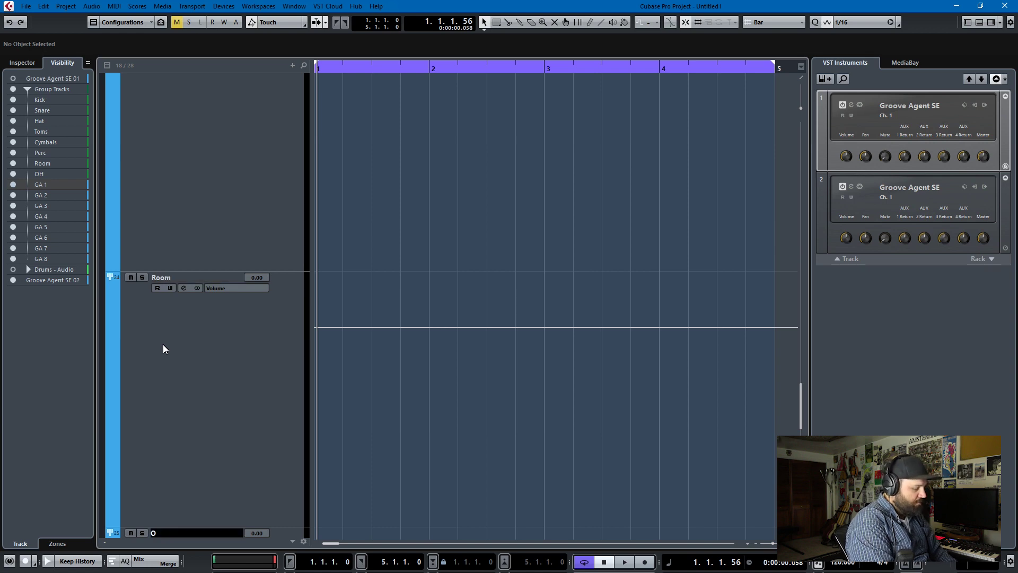
text(OH)
key(Return)
scroll(208, 185, up, 10)
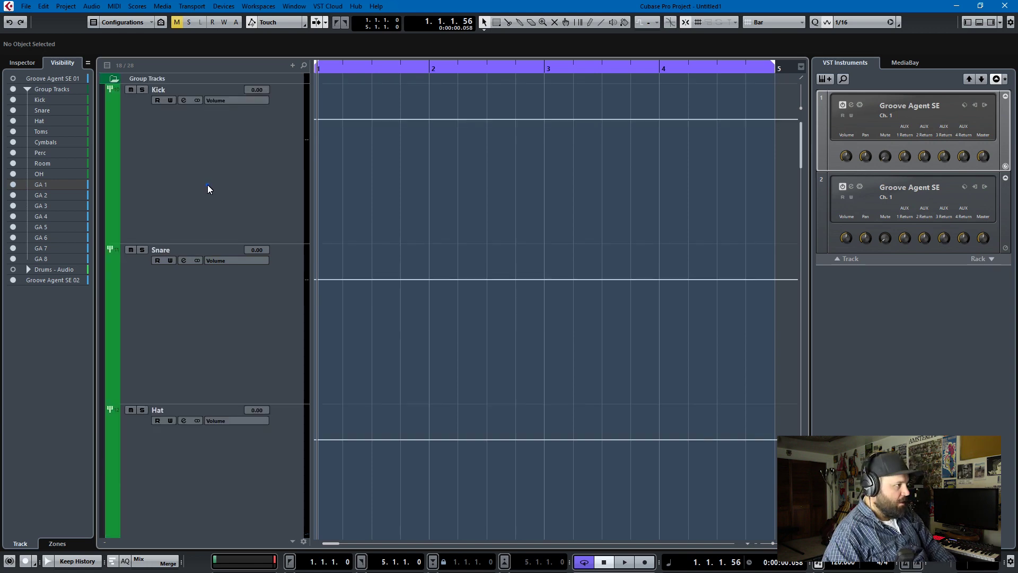
scroll(209, 224, down, 6)
Delete the original duplicate group tracks, confirming the warning, and open the MixConsole with F3.
scroll(216, 286, down, 6)
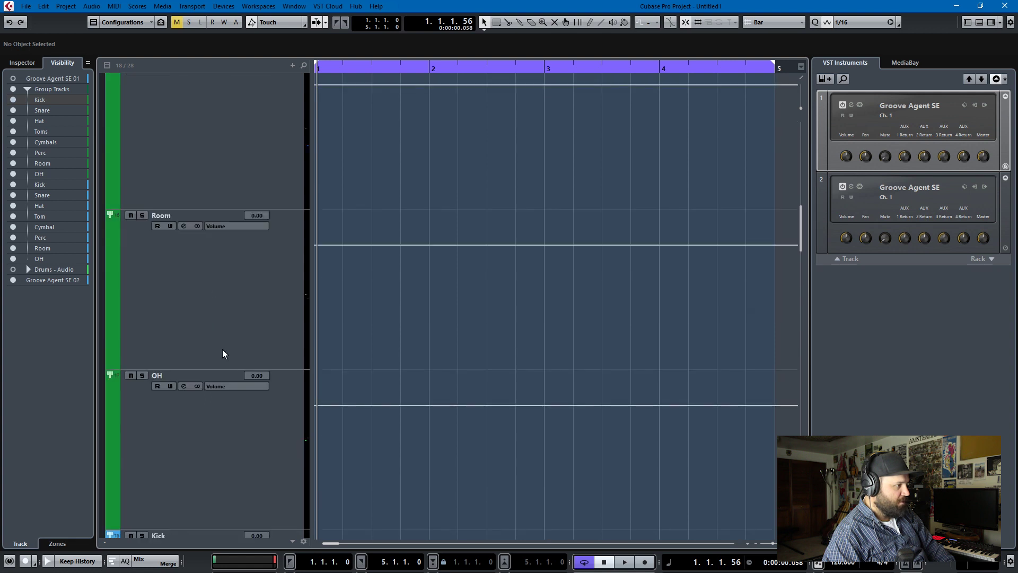
click(225, 462)
key(Delete)
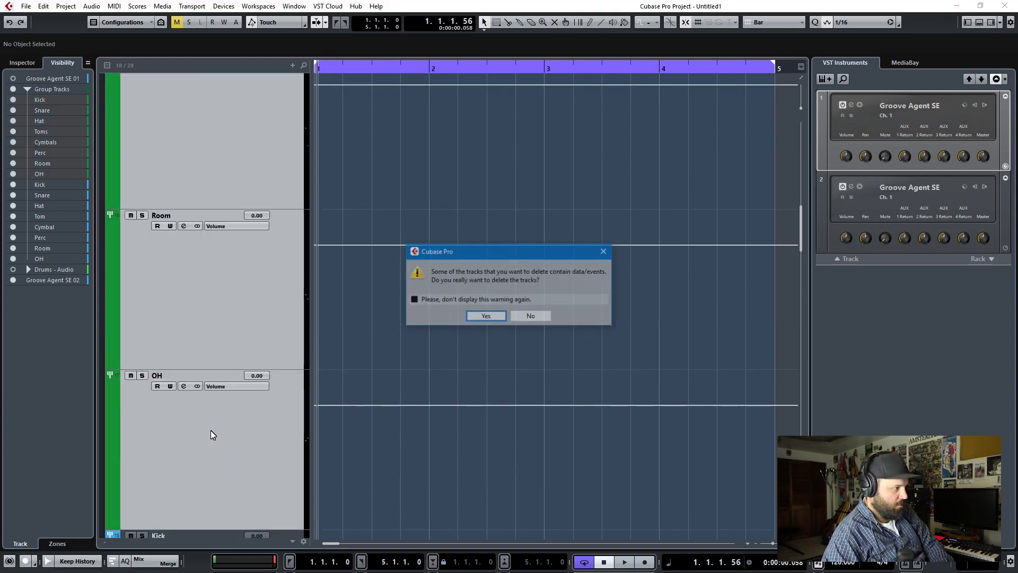
click(486, 316)
scroll(325, 324, up, 6)
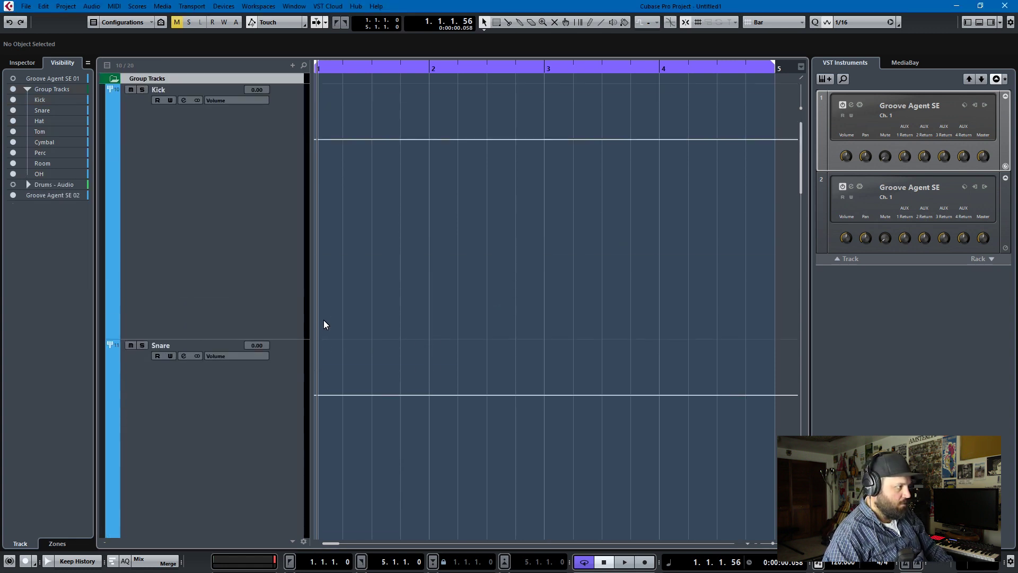
key(F3)
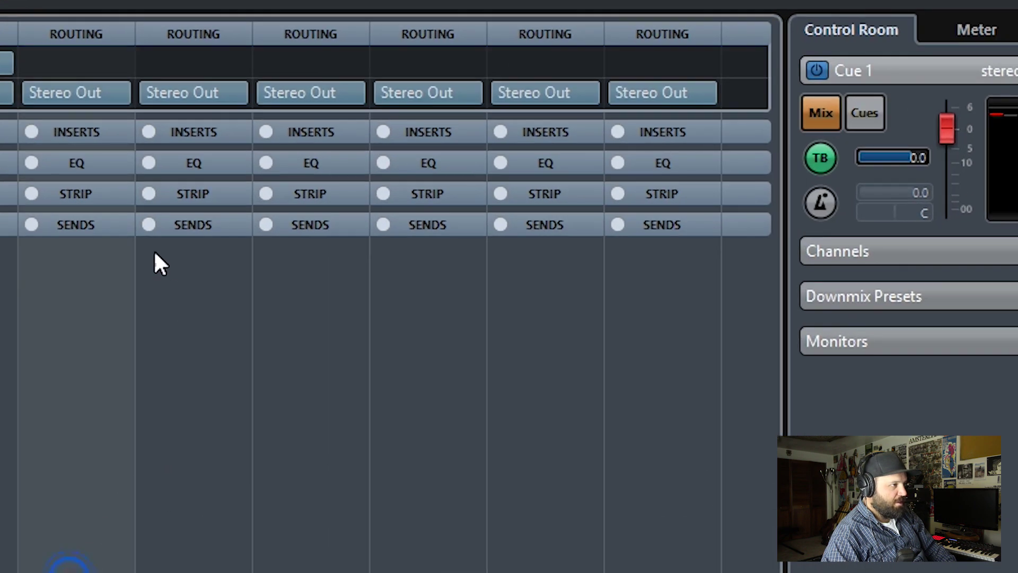
Route the first four Groove Agent outputs to the Kick, Snare, Hat and Tom groups.
click(111, 93)
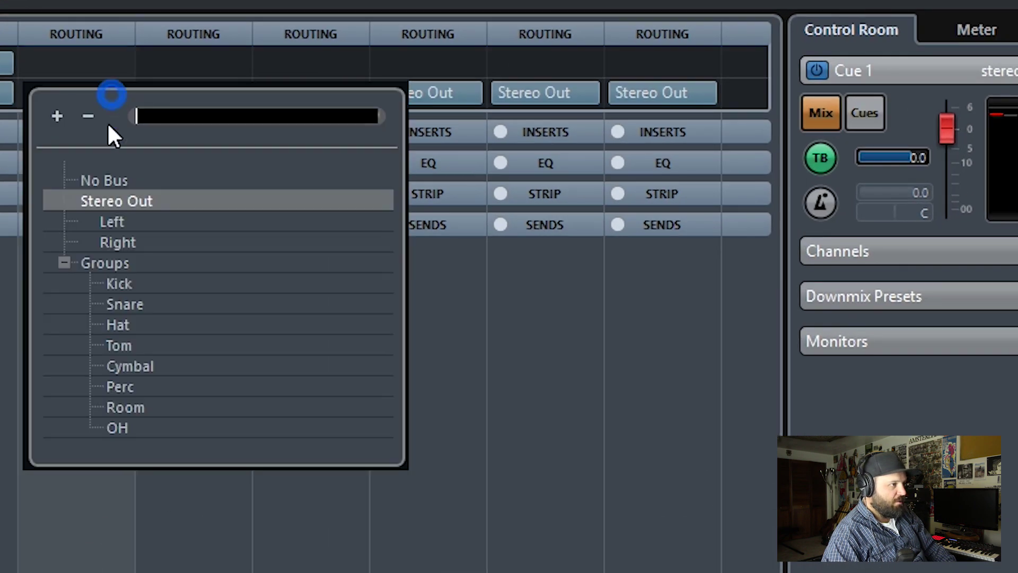
click(135, 288)
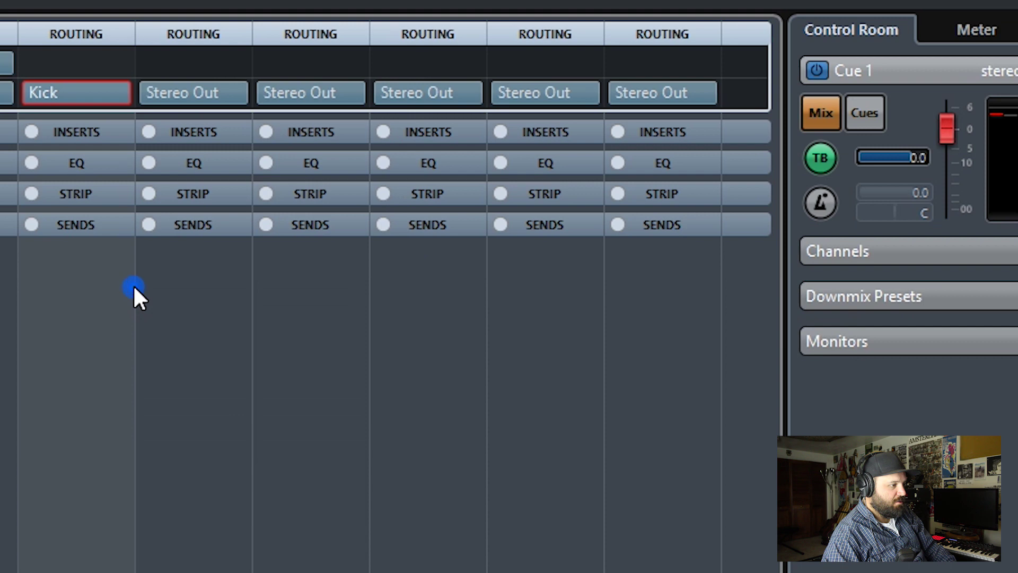
click(216, 97)
click(231, 305)
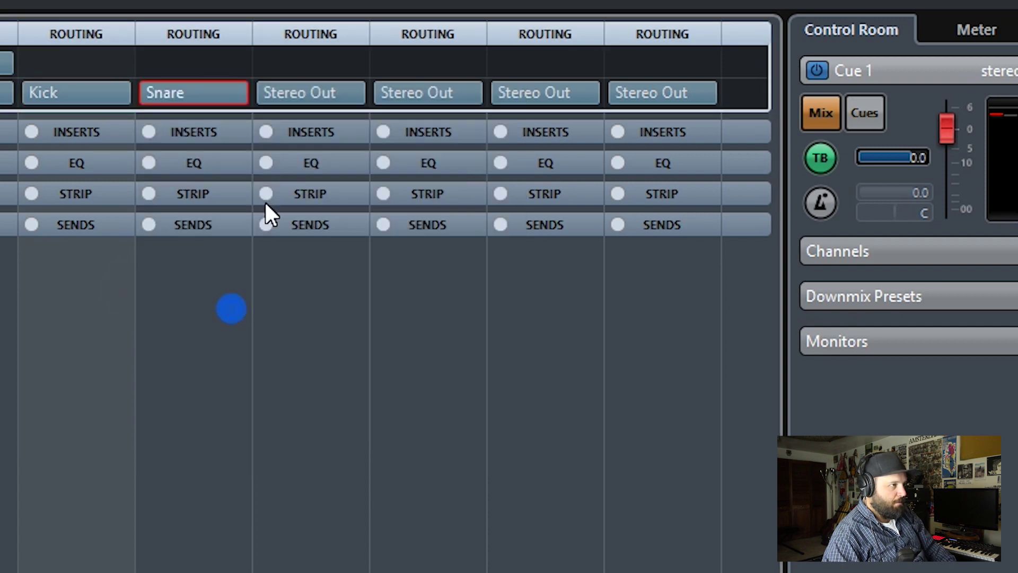
click(304, 96)
click(347, 324)
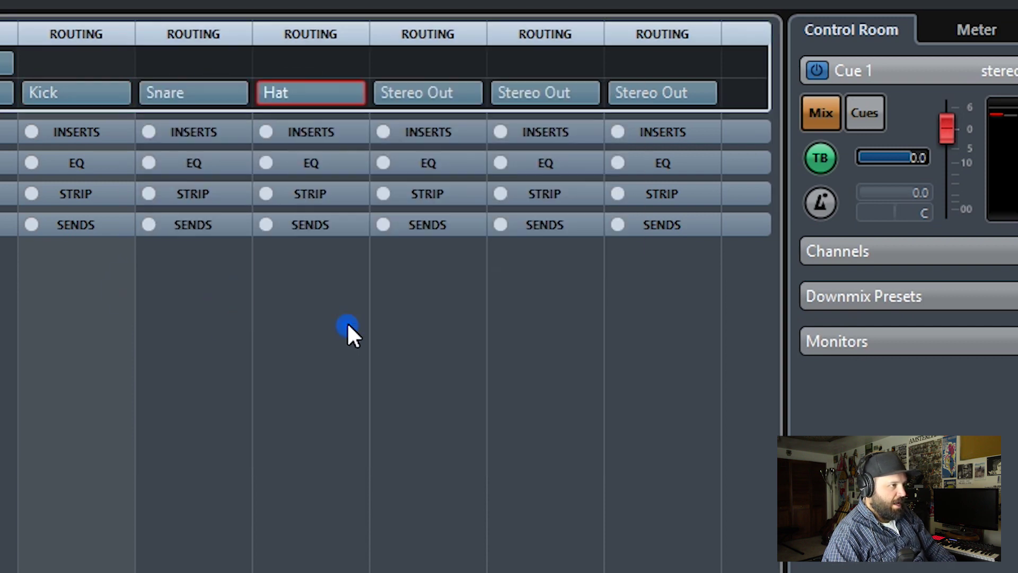
click(453, 100)
click(462, 345)
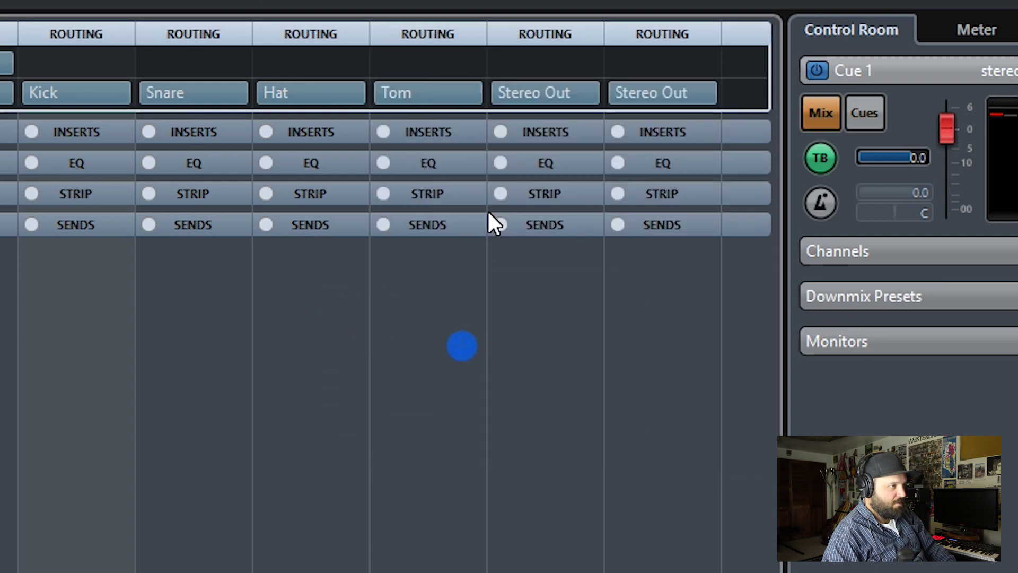
Route the remaining outputs to the Cymbal, Perc, Room (Out 8) and OH (Out 9) groups.
click(530, 88)
click(596, 368)
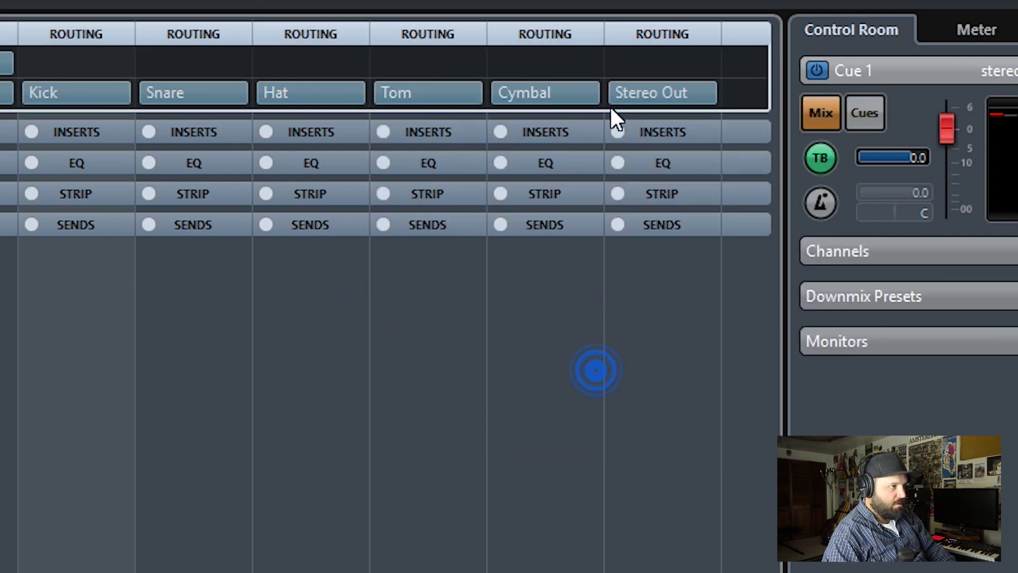
click(682, 102)
click(706, 387)
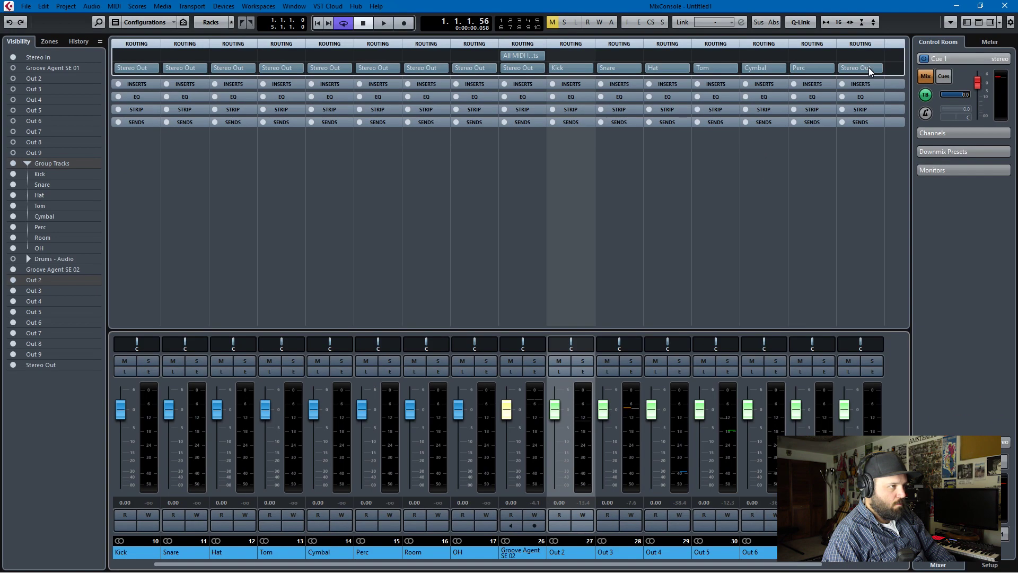
click(870, 72)
click(879, 197)
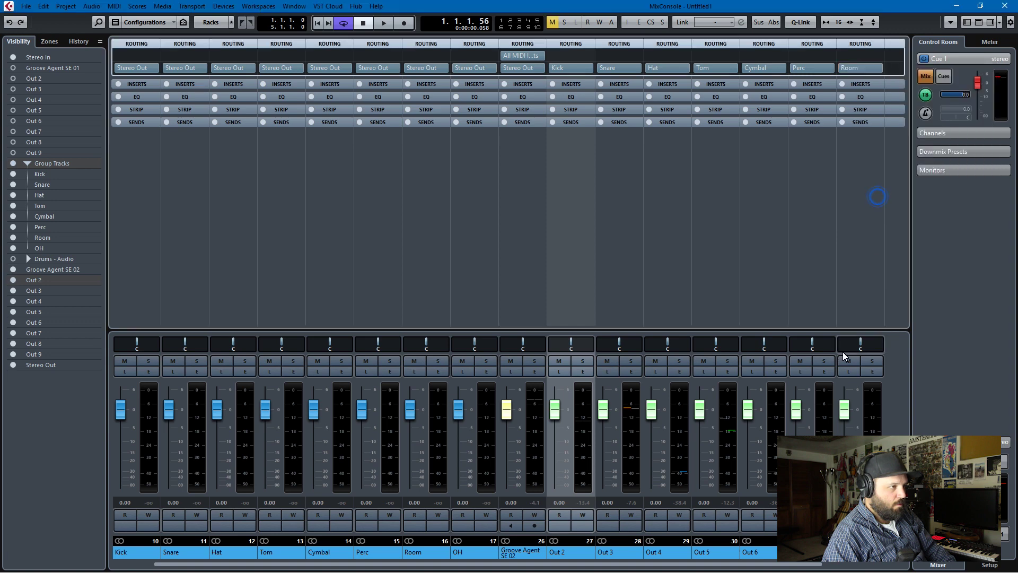
scroll(752, 568, right, 1)
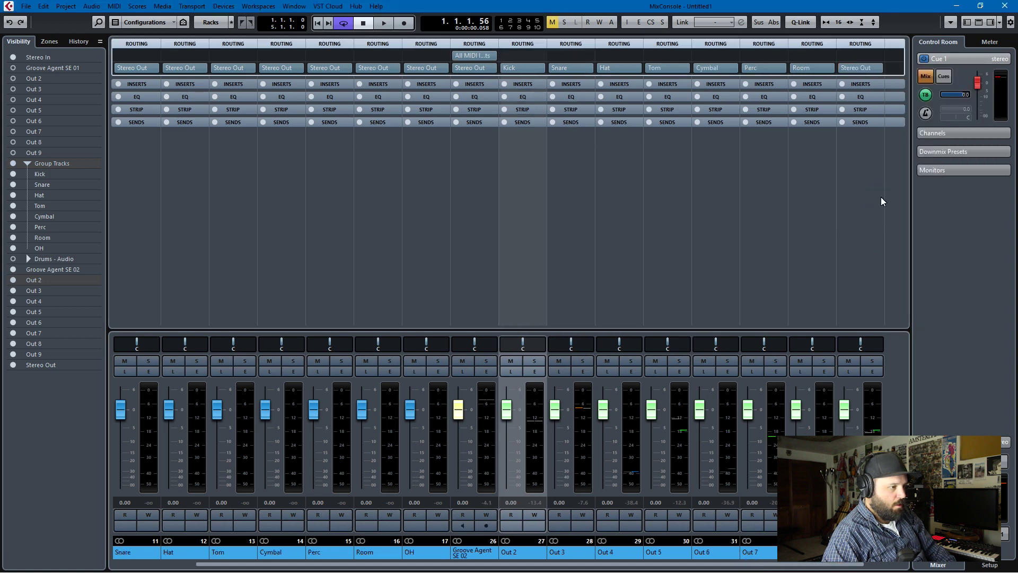
click(869, 69)
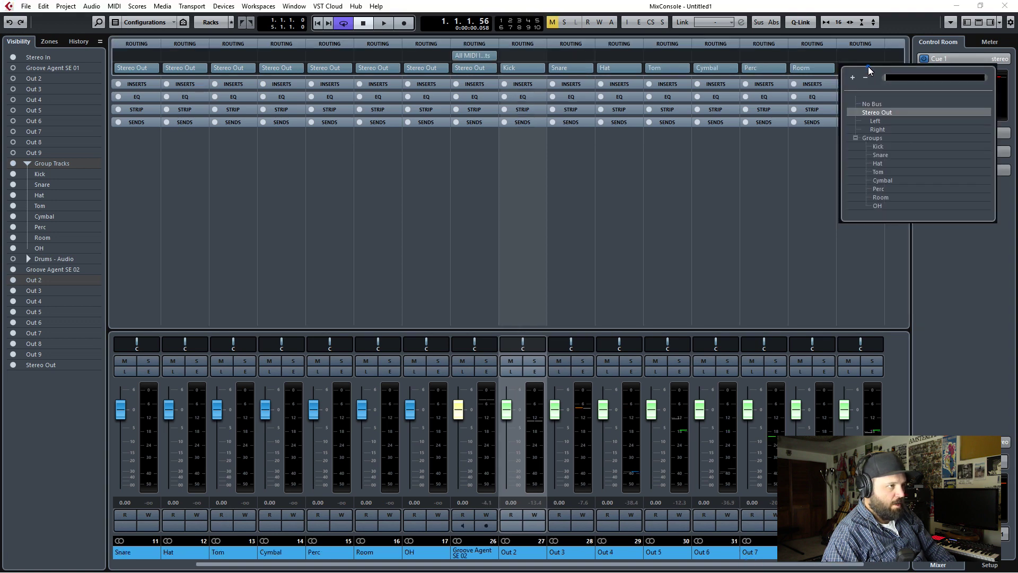
click(877, 207)
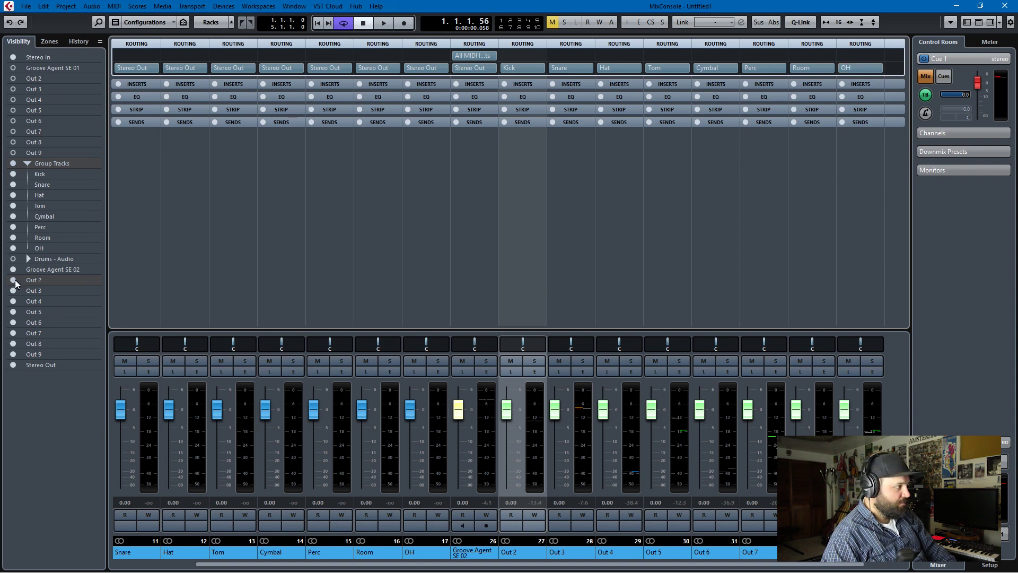
Hide the Out 2 through Out 9 channels and show the drum group channels in the mixer.
click(11, 275)
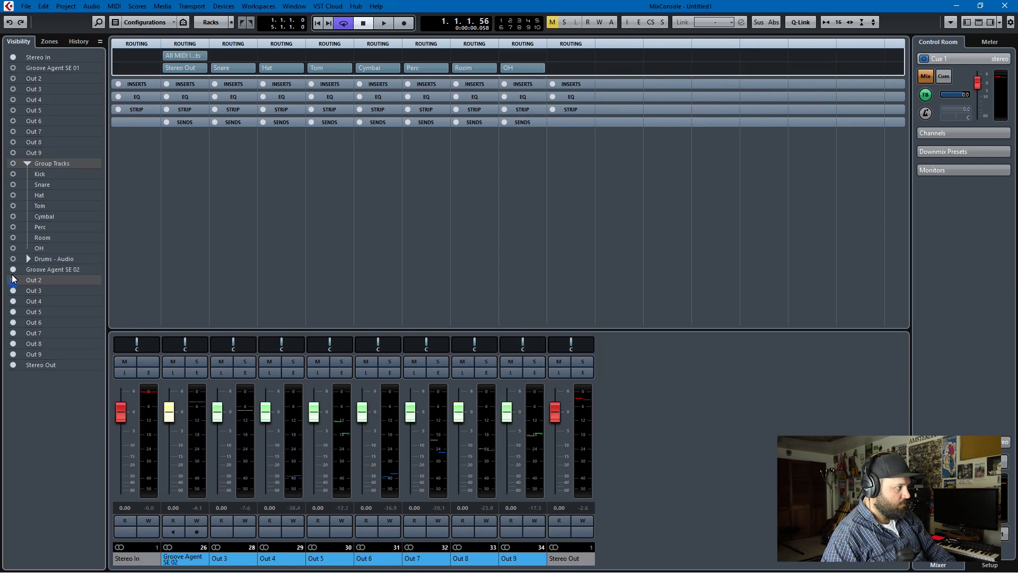
click(13, 292)
click(13, 301)
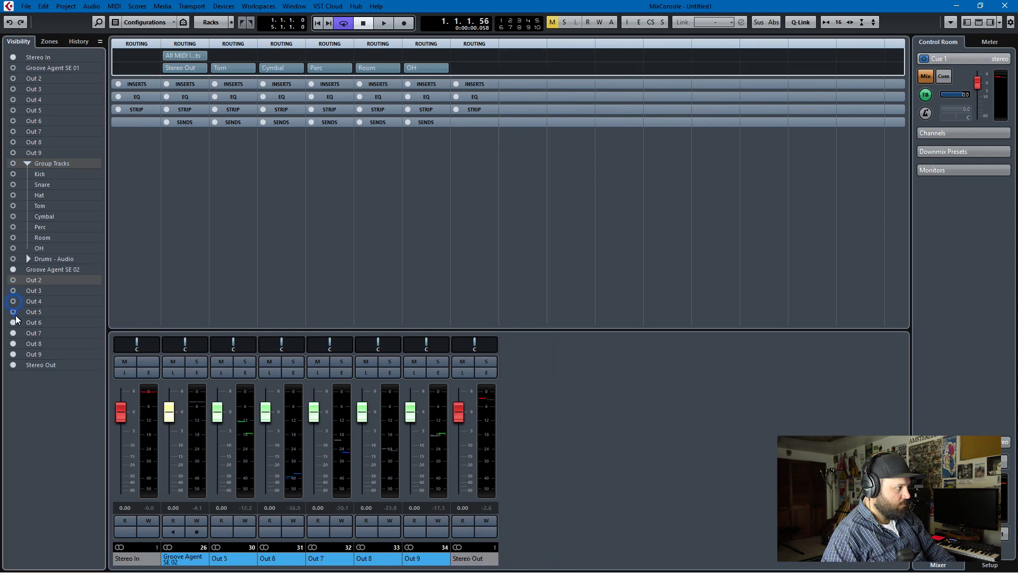
click(13, 312)
click(13, 322)
click(13, 333)
click(13, 343)
click(13, 354)
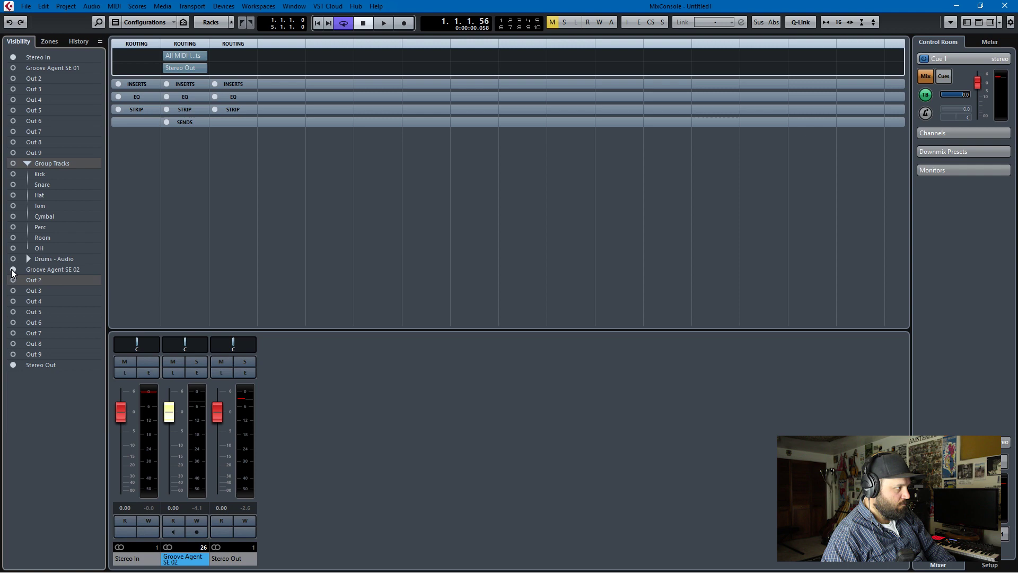
click(13, 163)
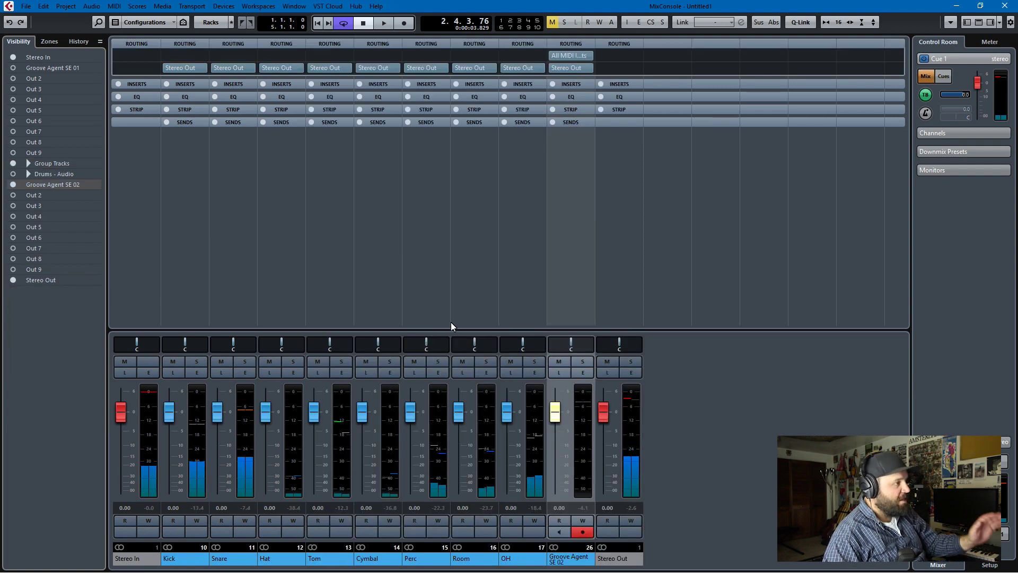
Close the mixer and add eight stereo audio tracks from the track list's context menu.
key(F3)
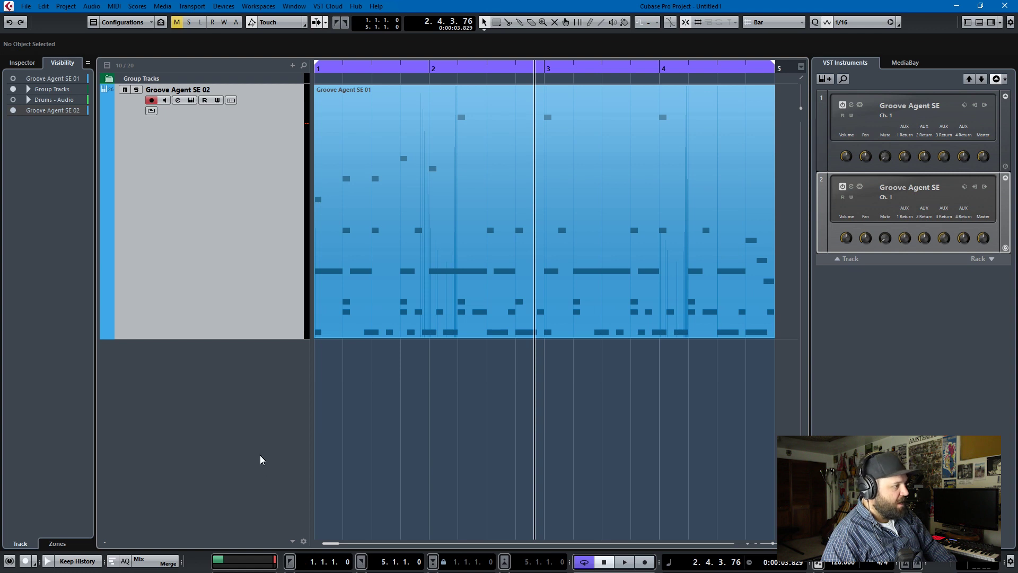
right_click(213, 370)
click(271, 125)
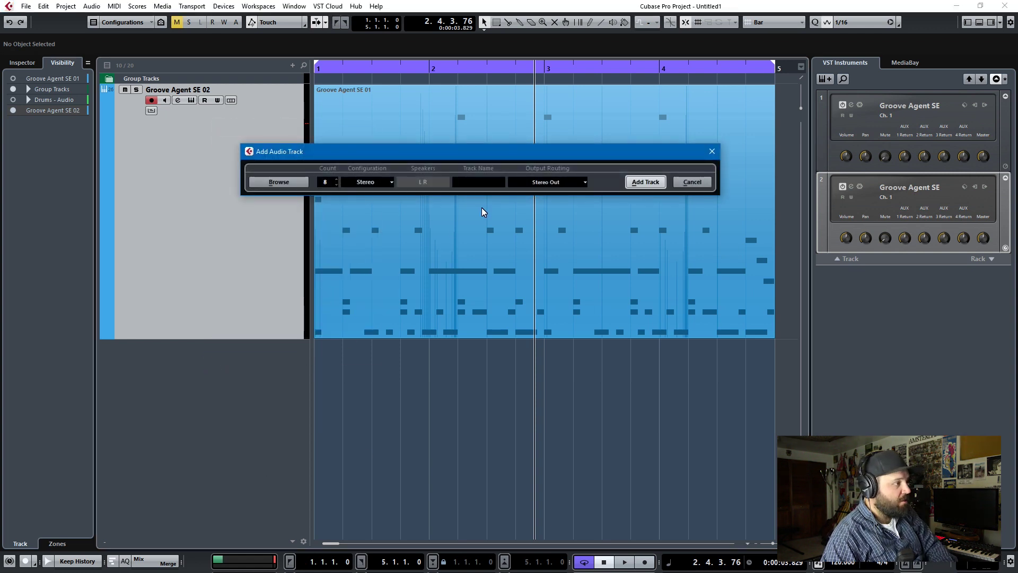
click(642, 180)
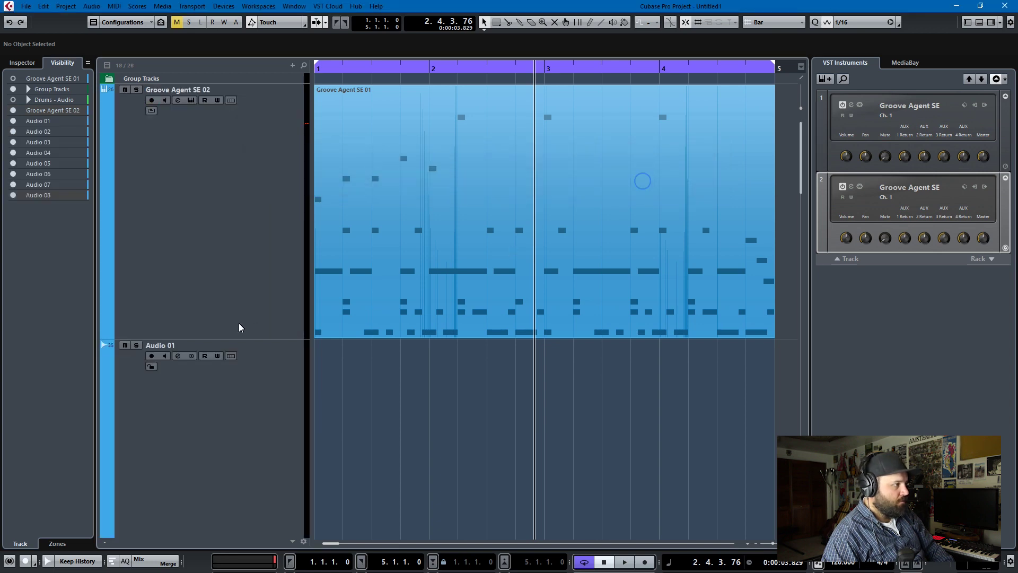
Name the first new audio tracks Kick, Snare and Tom.
click(180, 348)
click(172, 346)
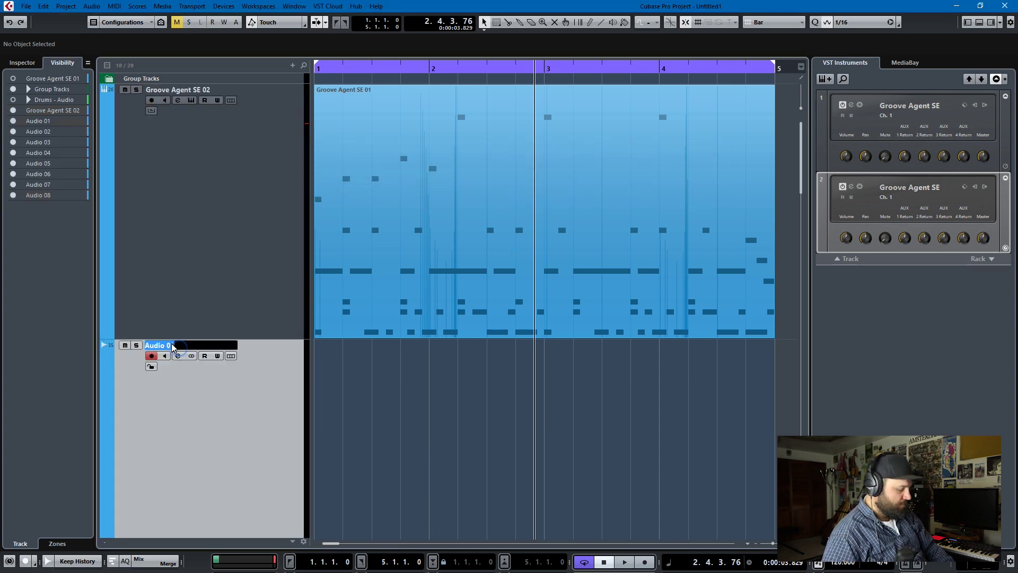
text(Kick)
key(Tab)
text(Snare)
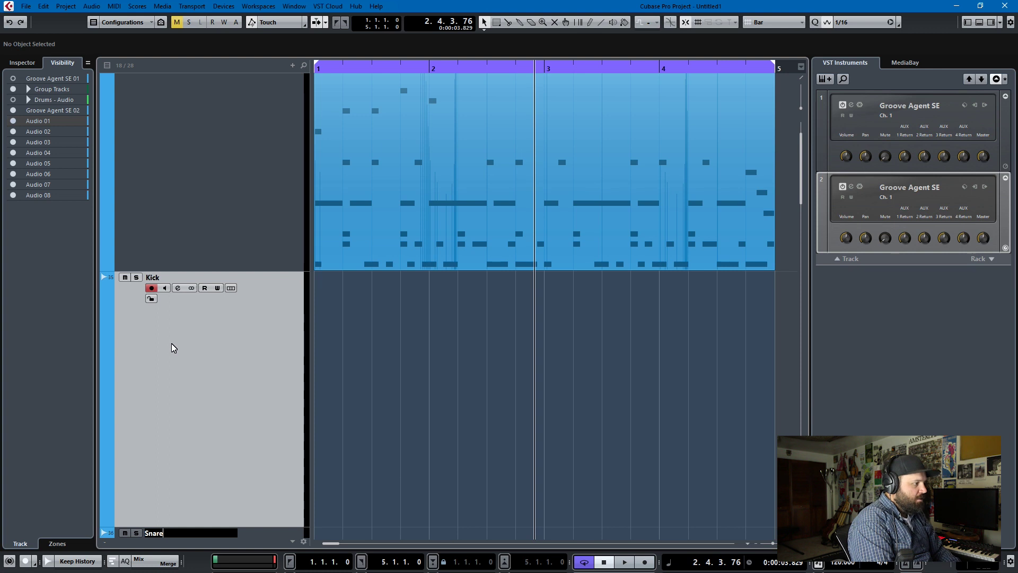
key(Tab)
text(Tom)
key(Tab)
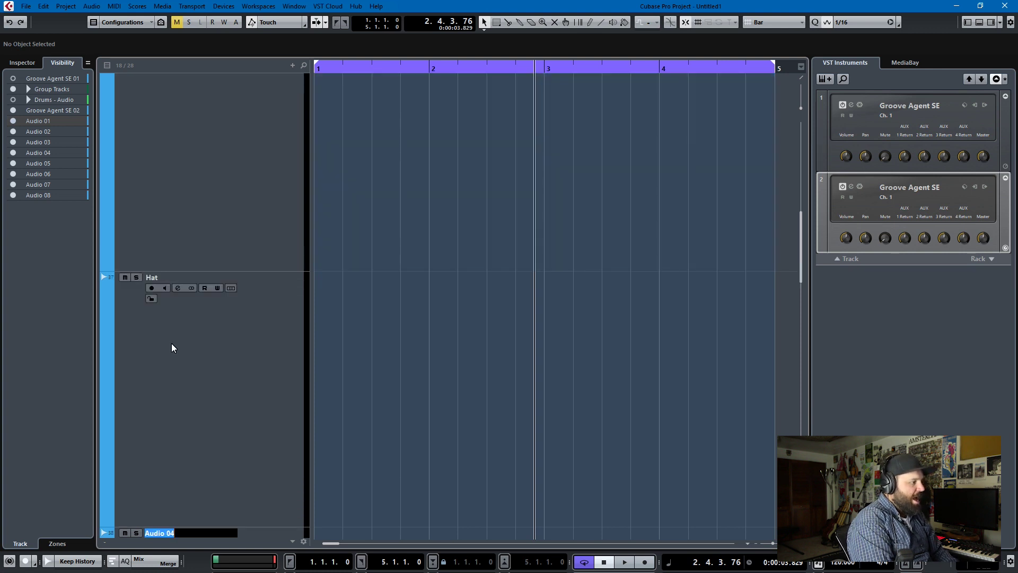
Name the remaining tracks Cymbal, Perc, Room and OH, then select the OH track.
text(Cymb)
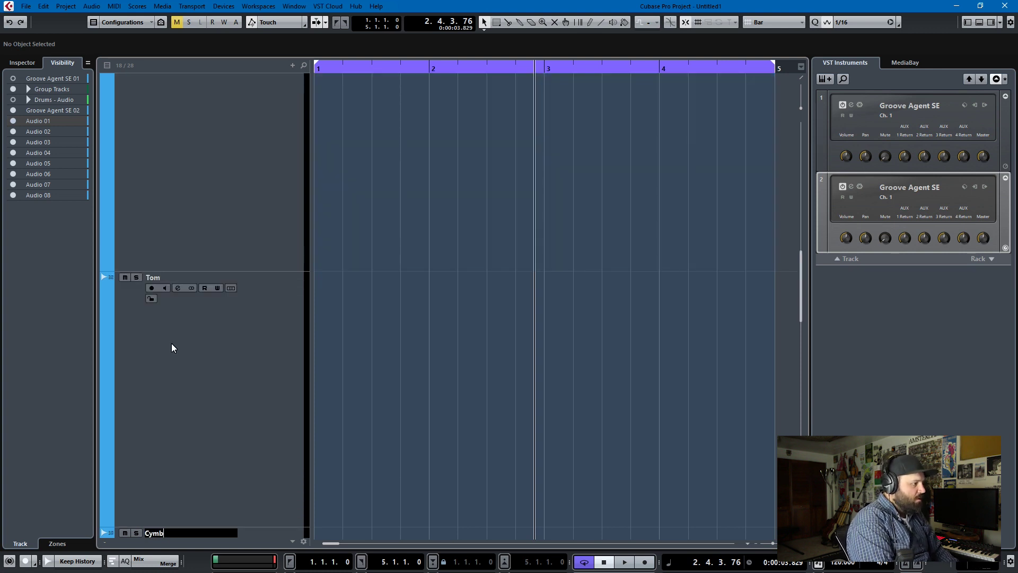
text(al)
key(Tab)
text(Perc)
key(Tab)
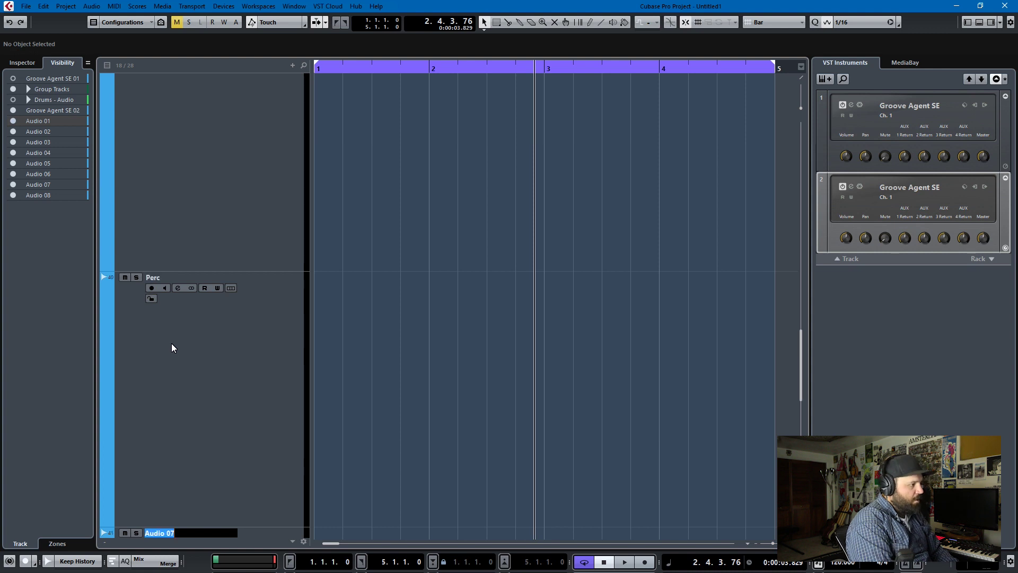
text(Ooom)
key(Tab)
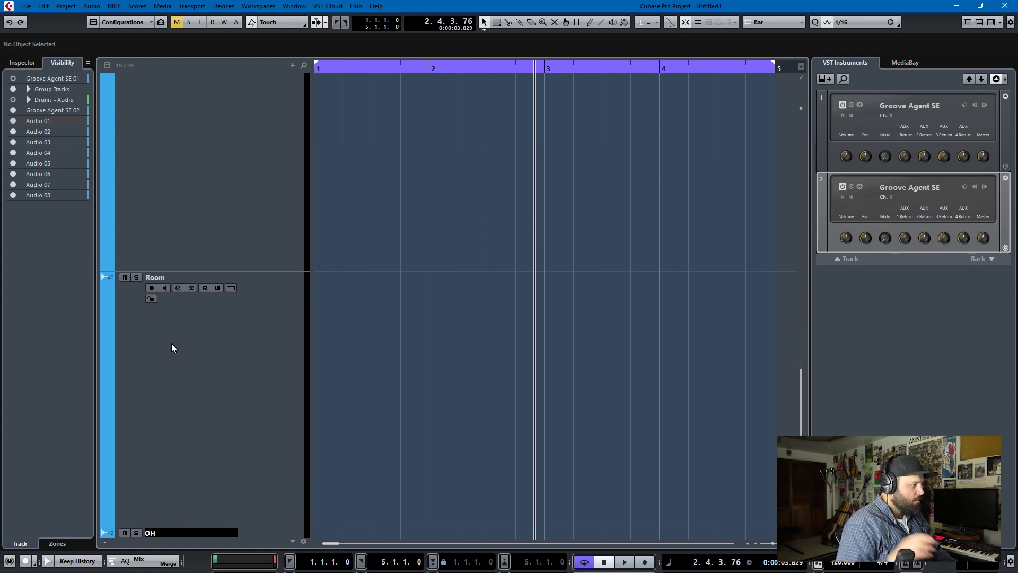
text(OH)
key(Return)
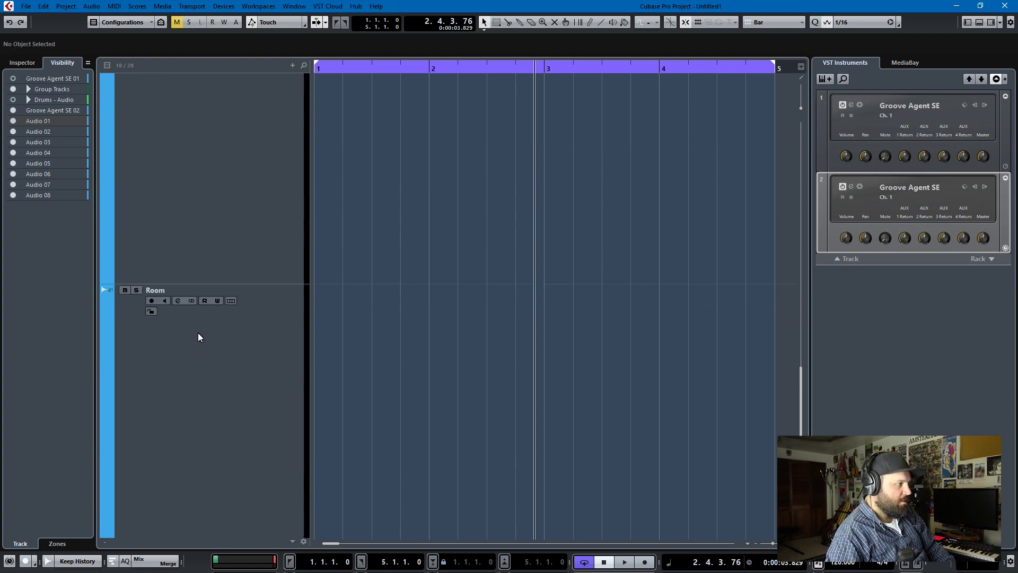
click(208, 391)
Select the drum tracks starting at Kick and resize their rows to a readable height.
scroll(210, 377, up, 10)
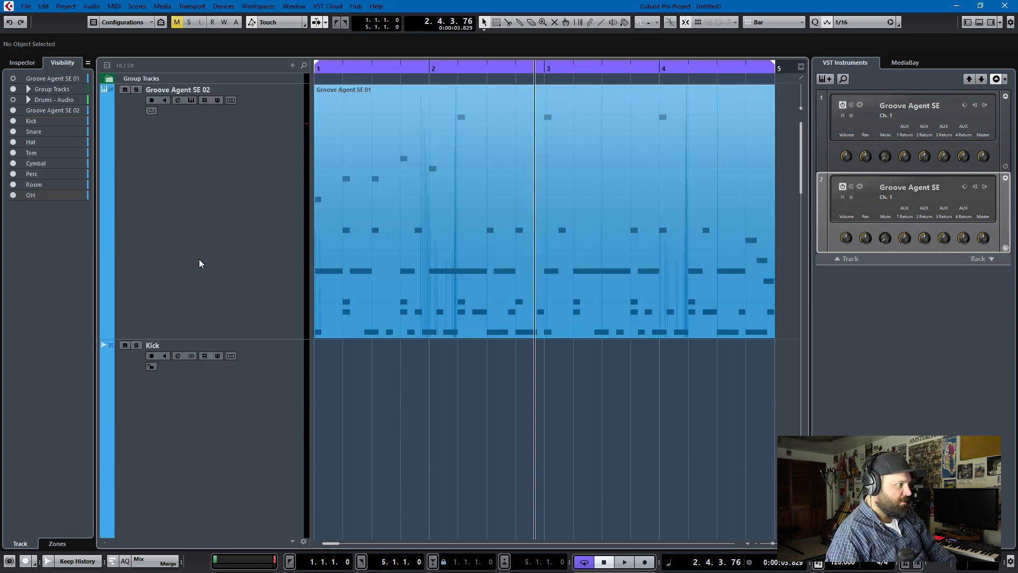
click(244, 463)
scroll(243, 462, down, 5)
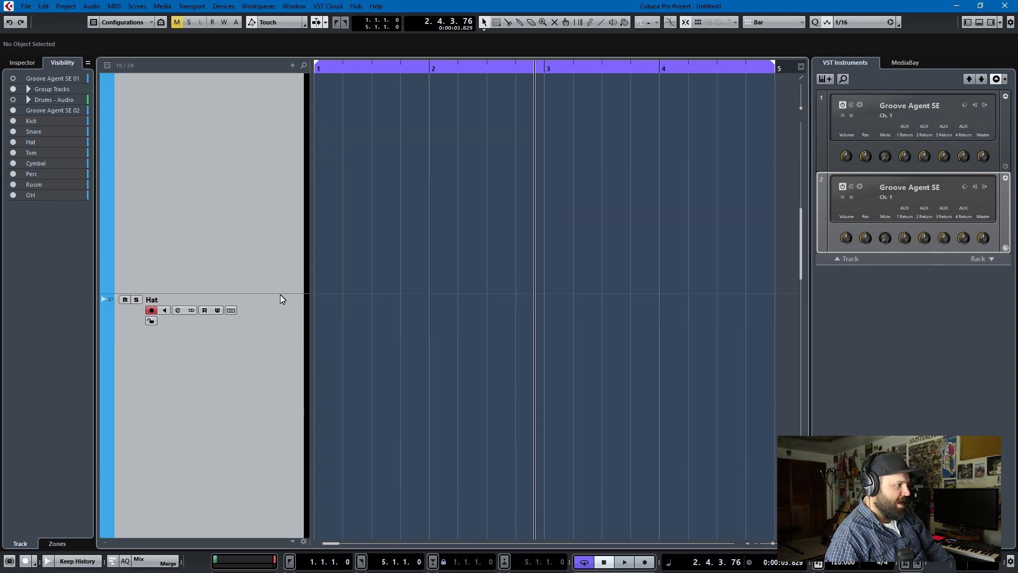
drag(283, 279, 326, 162)
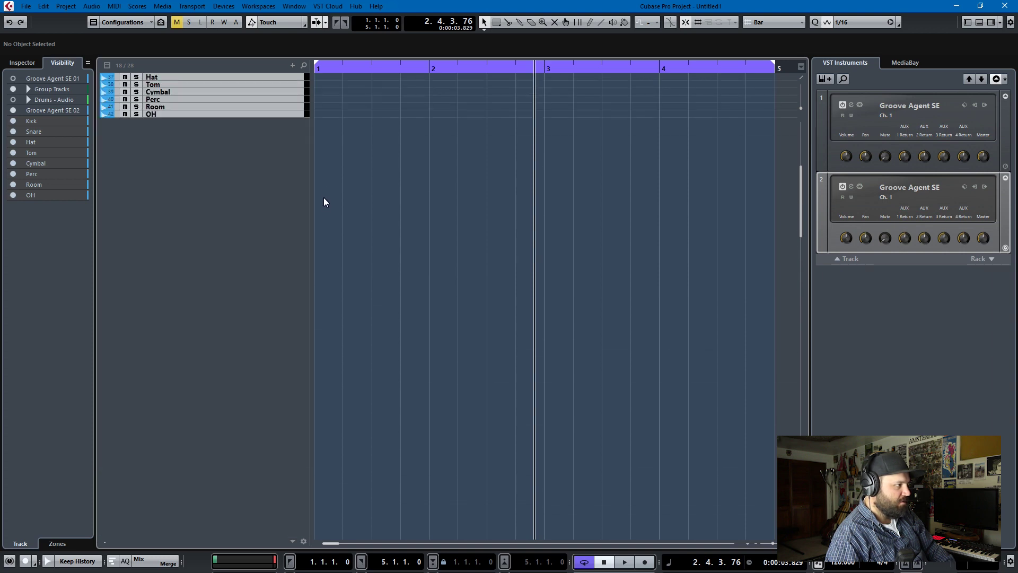
scroll(257, 239, up, 5)
drag(267, 399, 277, 418)
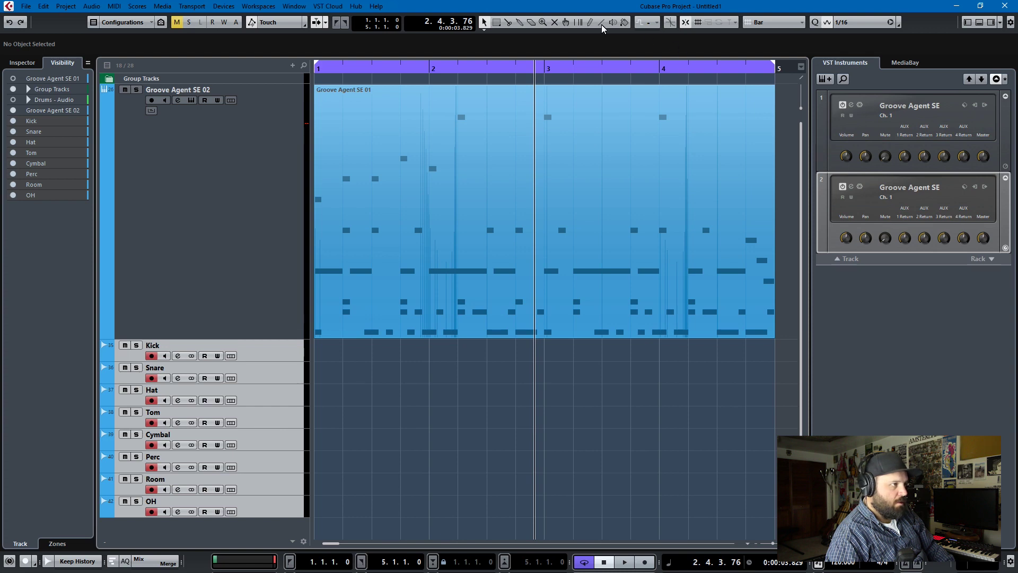
Colour the selected drum tracks green (Color 5), then select the Kick track.
click(625, 27)
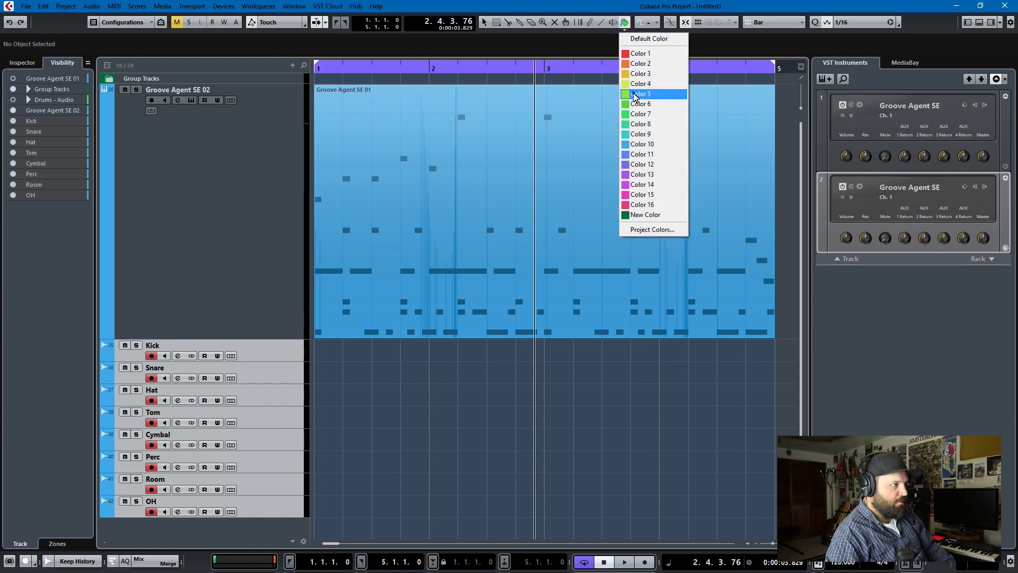
click(633, 92)
click(280, 349)
click(158, 212)
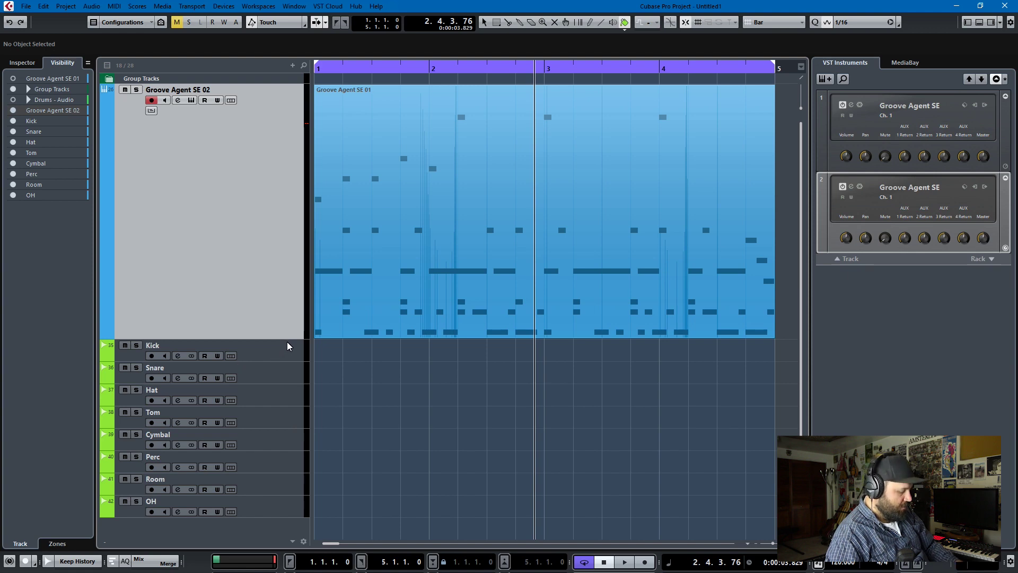
click(283, 355)
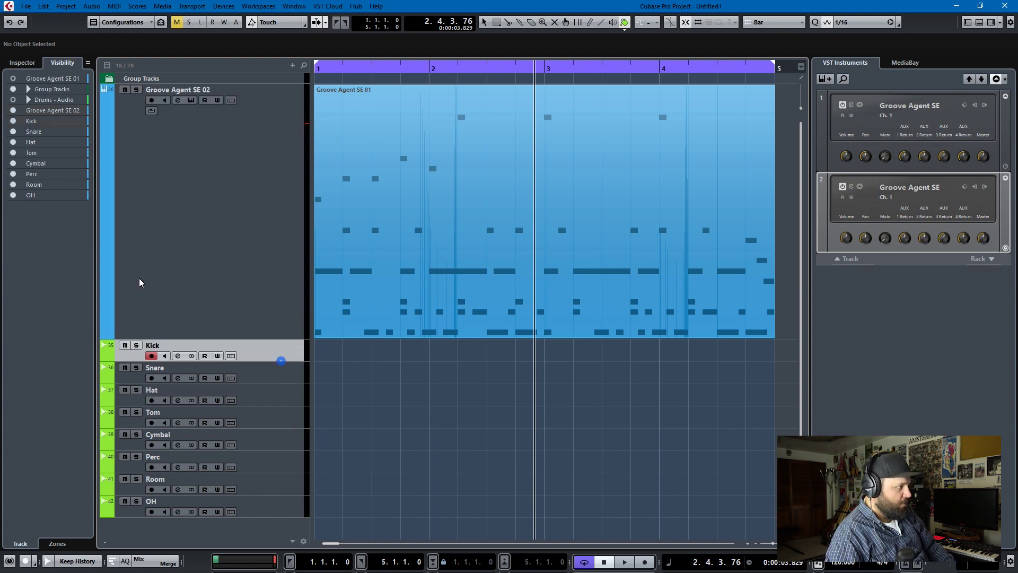
In the Inspector, set the Kick, Snare and Hat track inputs to their matching groups.
click(29, 62)
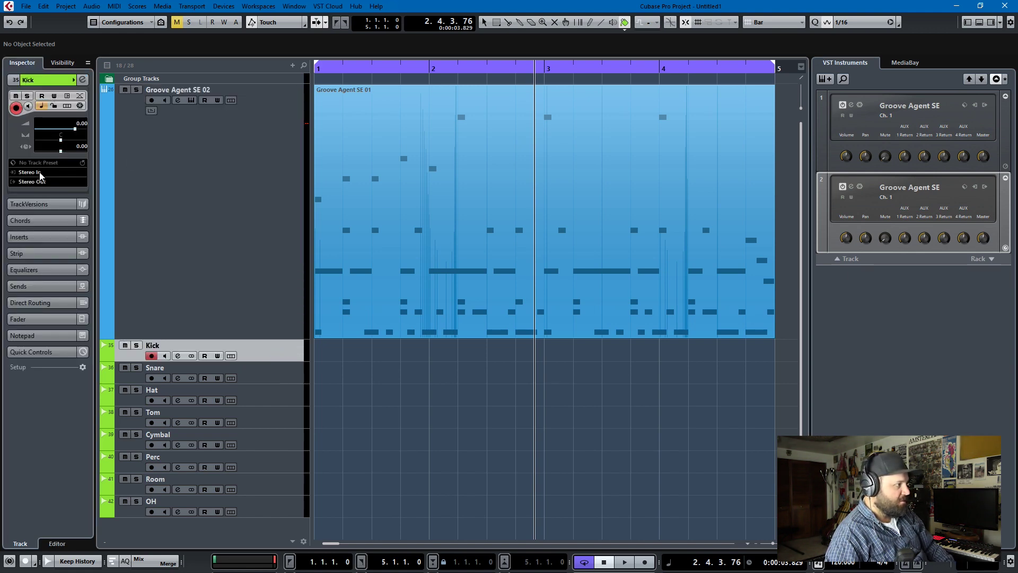
click(39, 172)
click(72, 245)
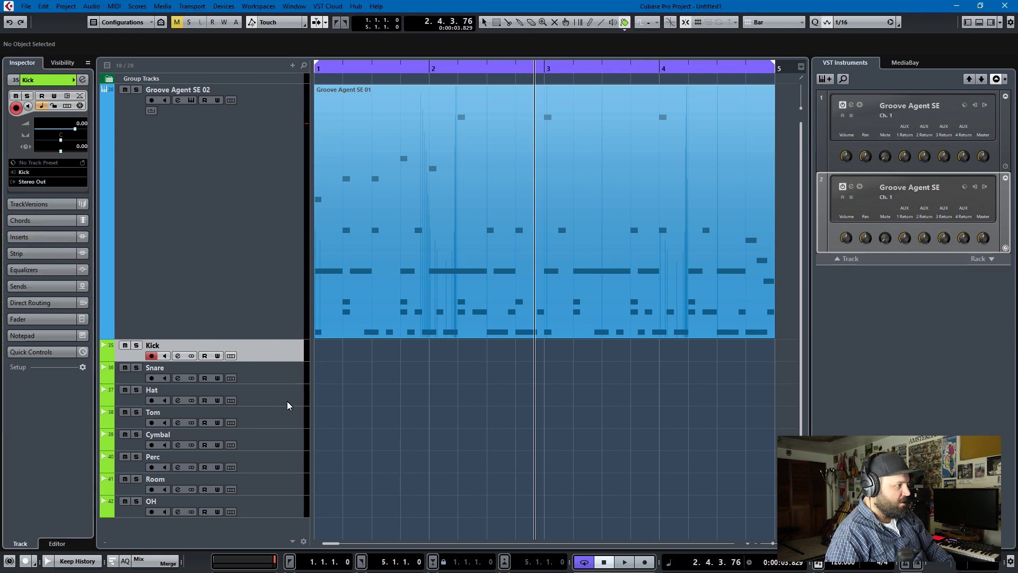
click(281, 378)
click(40, 172)
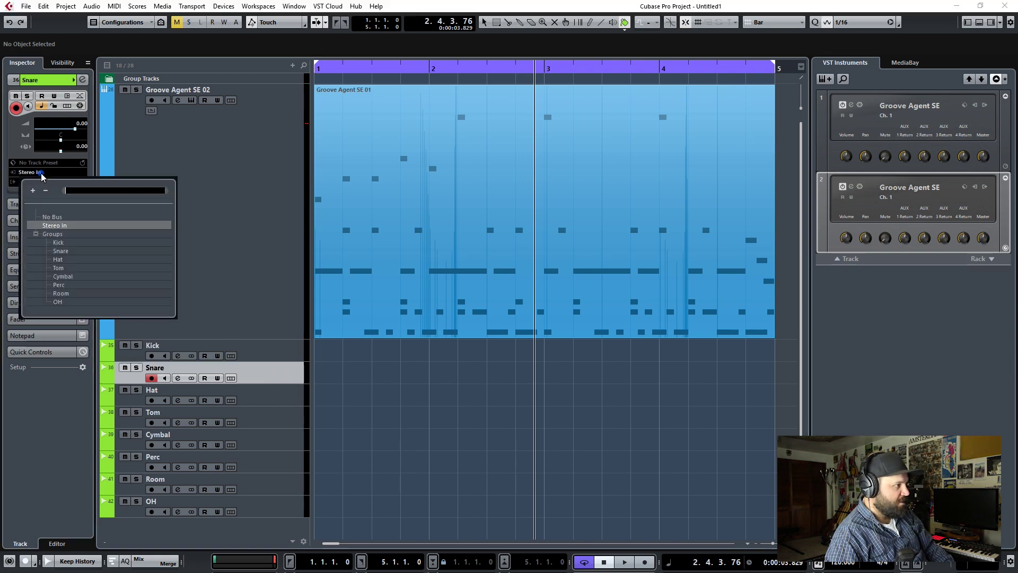
click(60, 251)
click(271, 397)
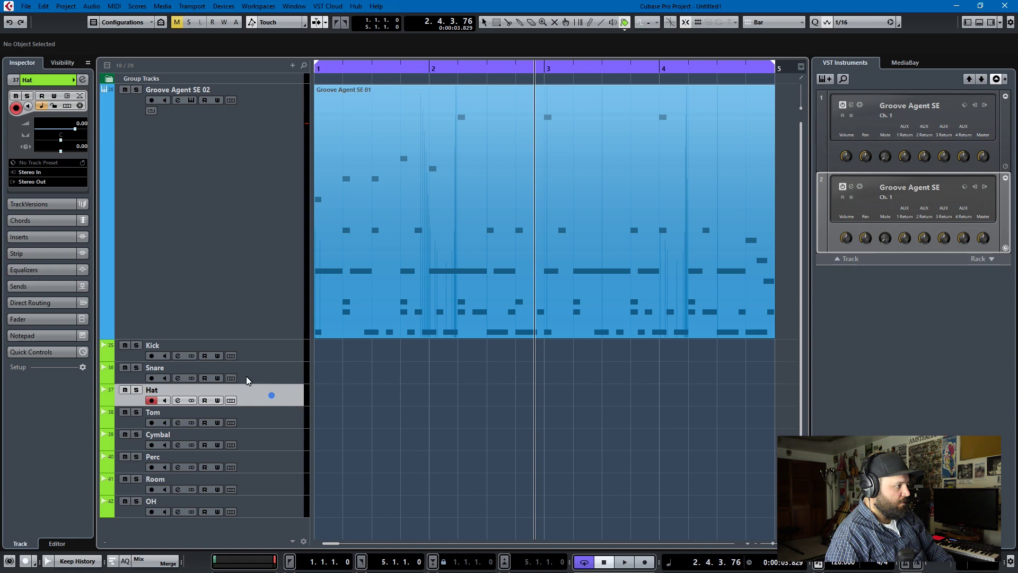
click(38, 172)
click(66, 257)
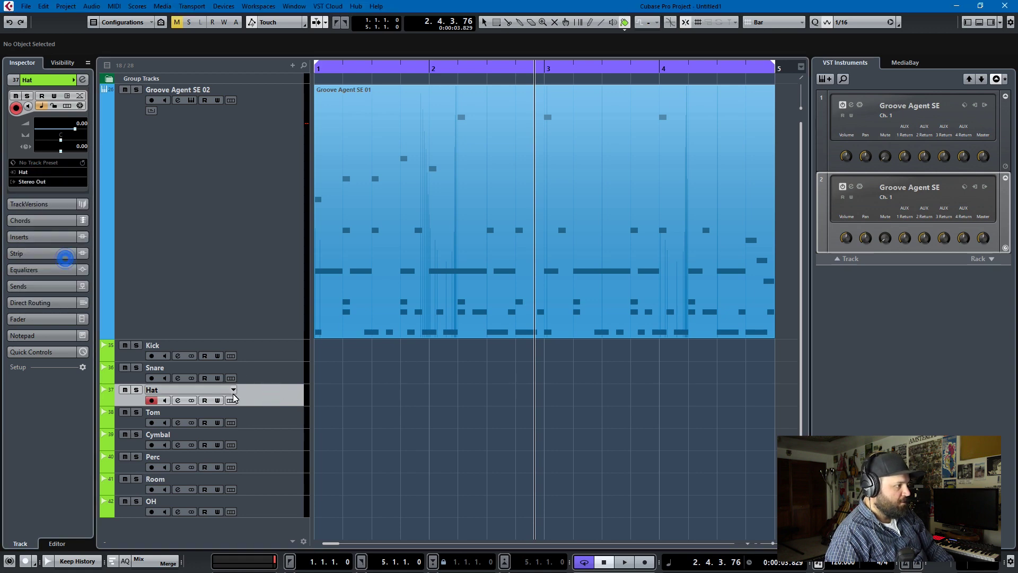
Set the Tom, Cymbal and Perc track inputs to their matching groups.
click(265, 419)
click(39, 172)
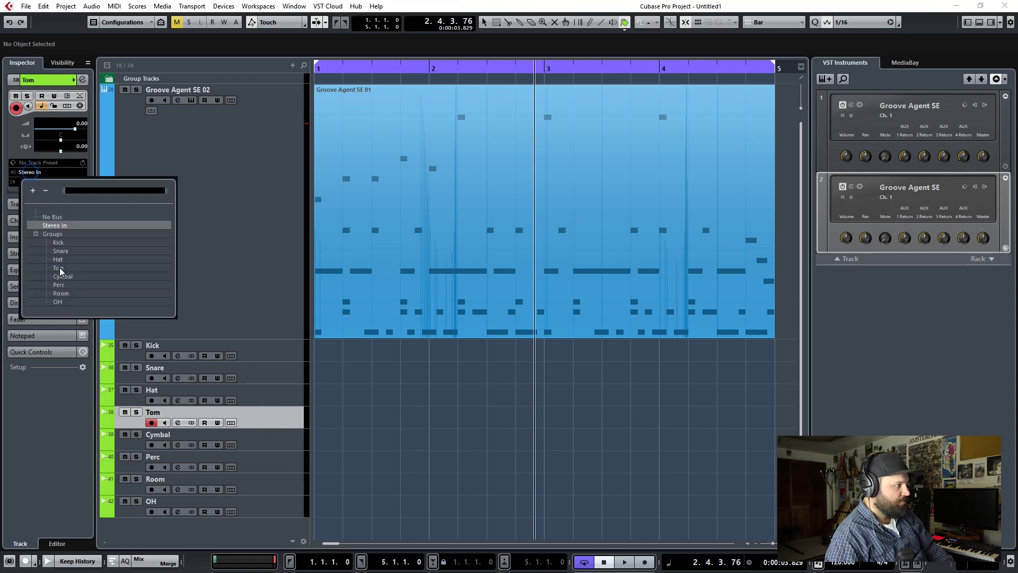
click(60, 269)
click(28, 80)
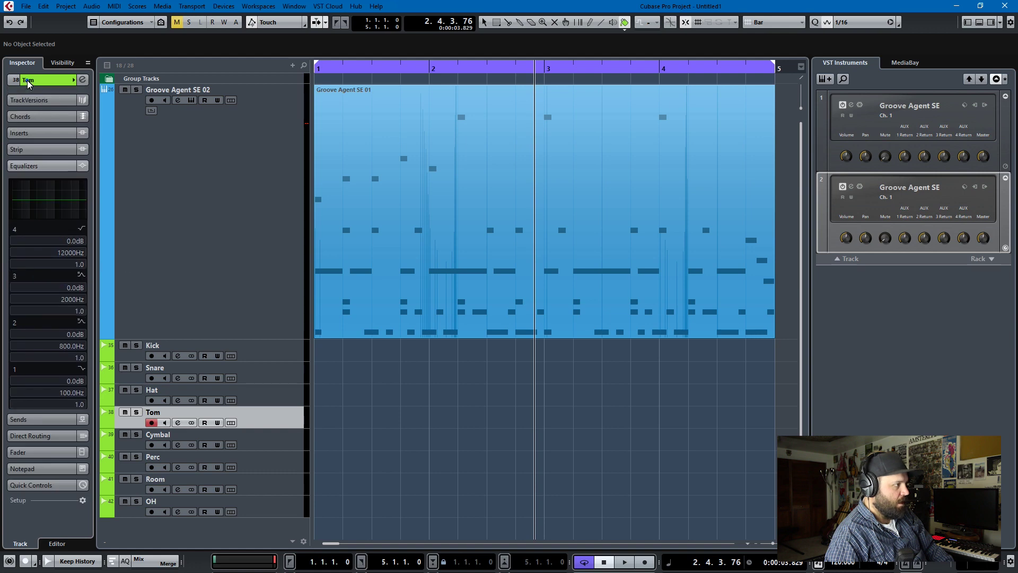
click(28, 81)
click(264, 447)
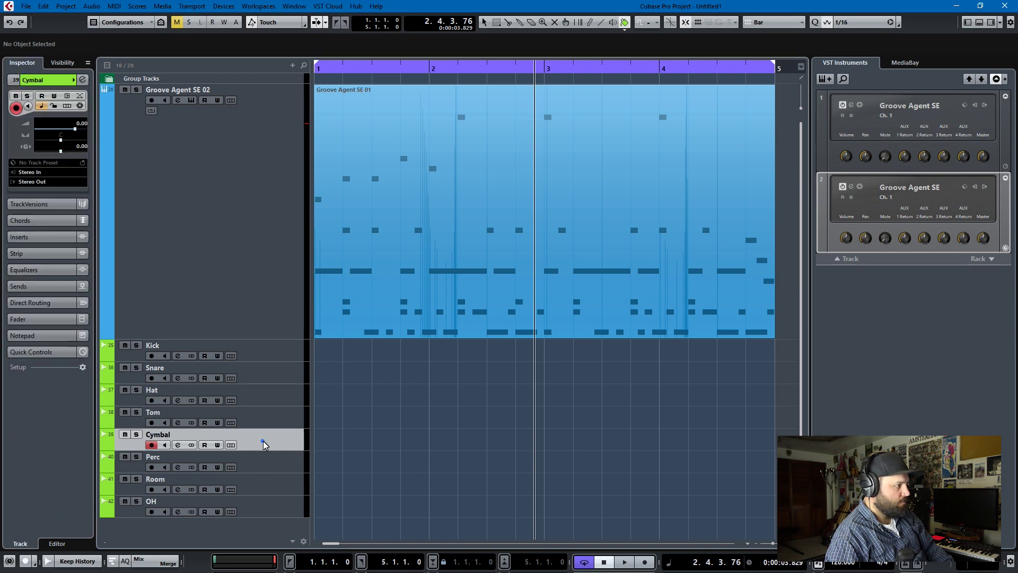
click(30, 172)
click(67, 276)
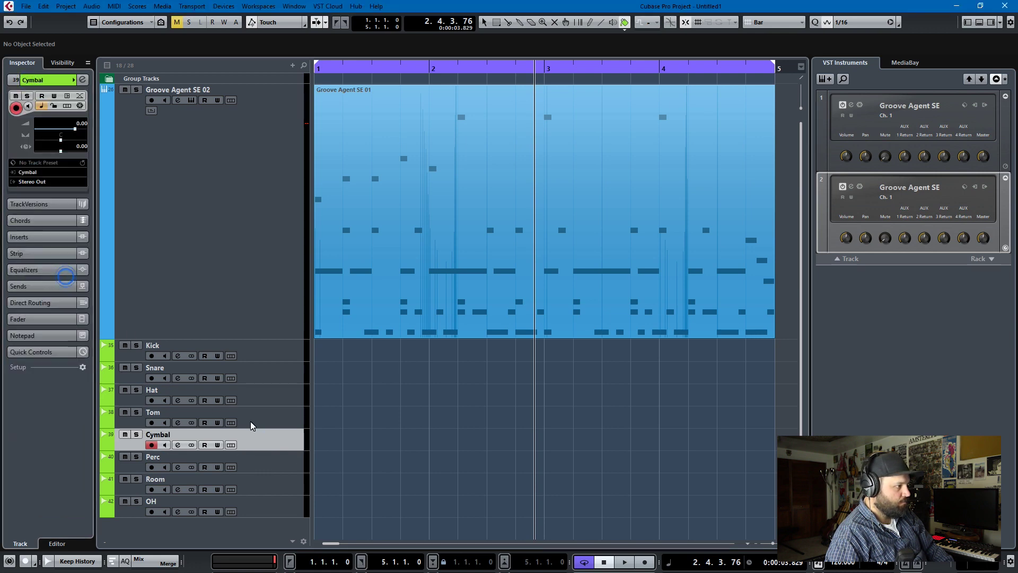
click(281, 467)
click(39, 172)
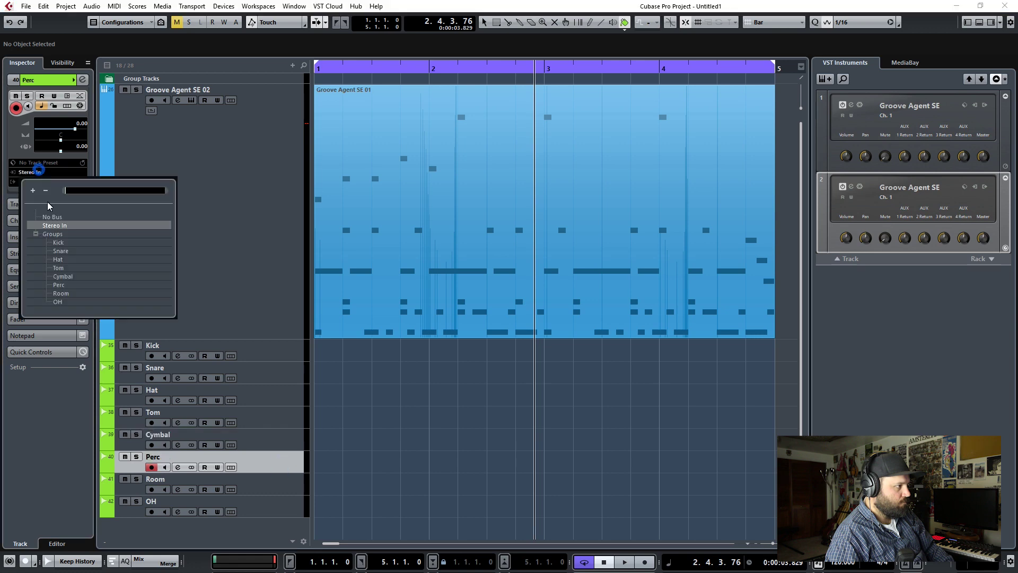
click(65, 285)
Feed the Room and OH tracks from their groups, then select and arm all eight drum tracks.
click(288, 491)
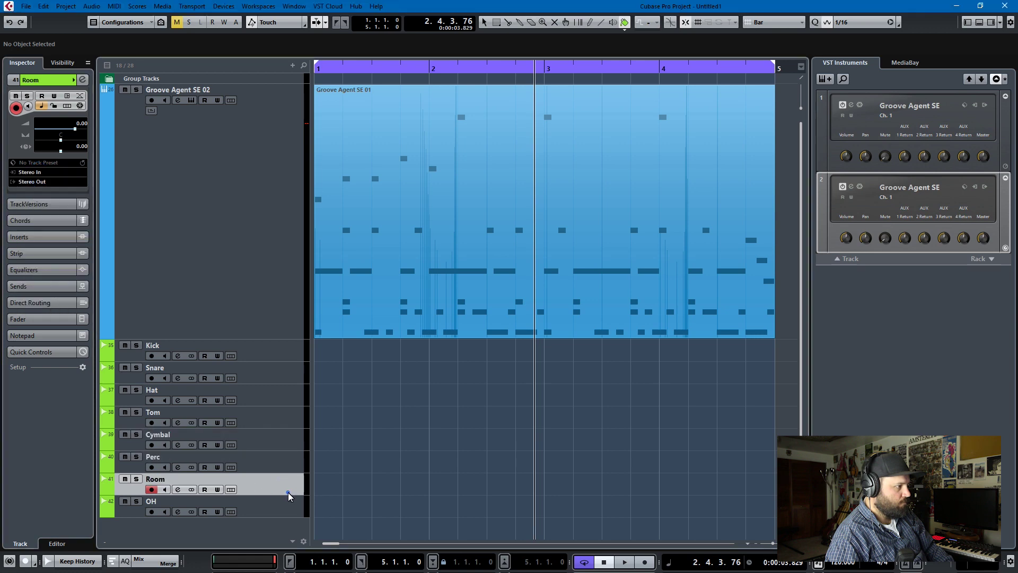
click(32, 174)
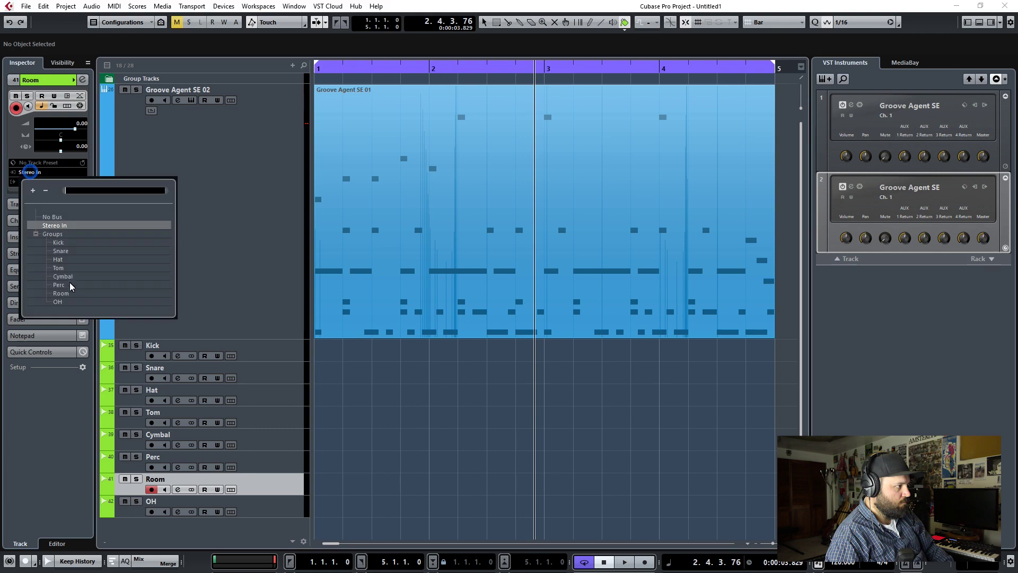
click(71, 305)
click(269, 511)
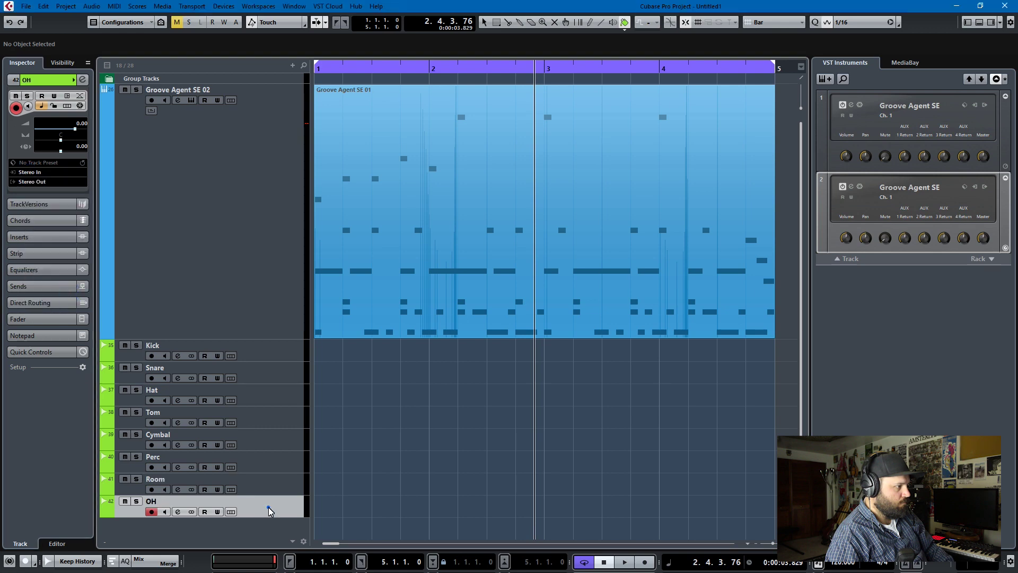
click(31, 173)
click(80, 305)
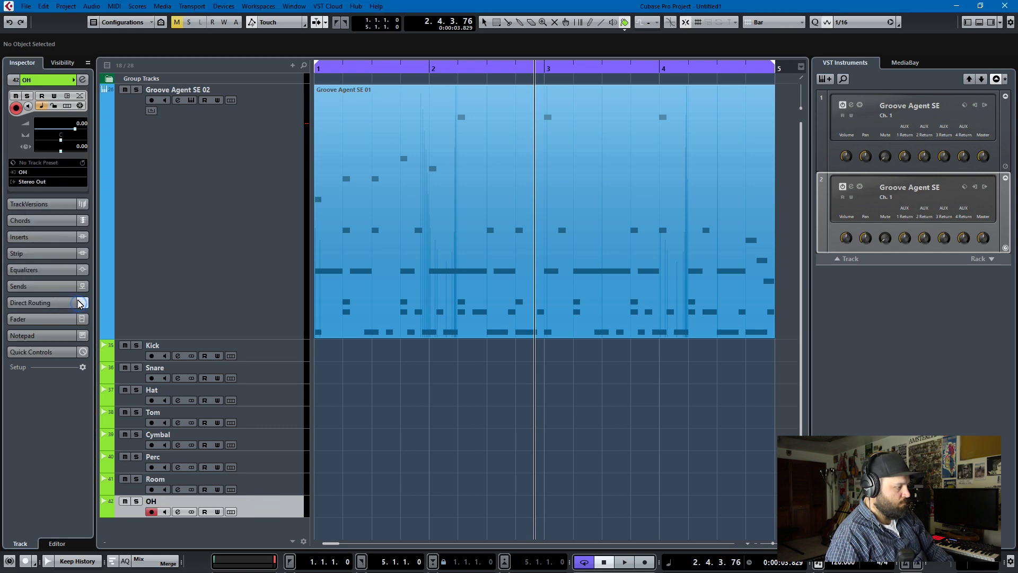
click(79, 304)
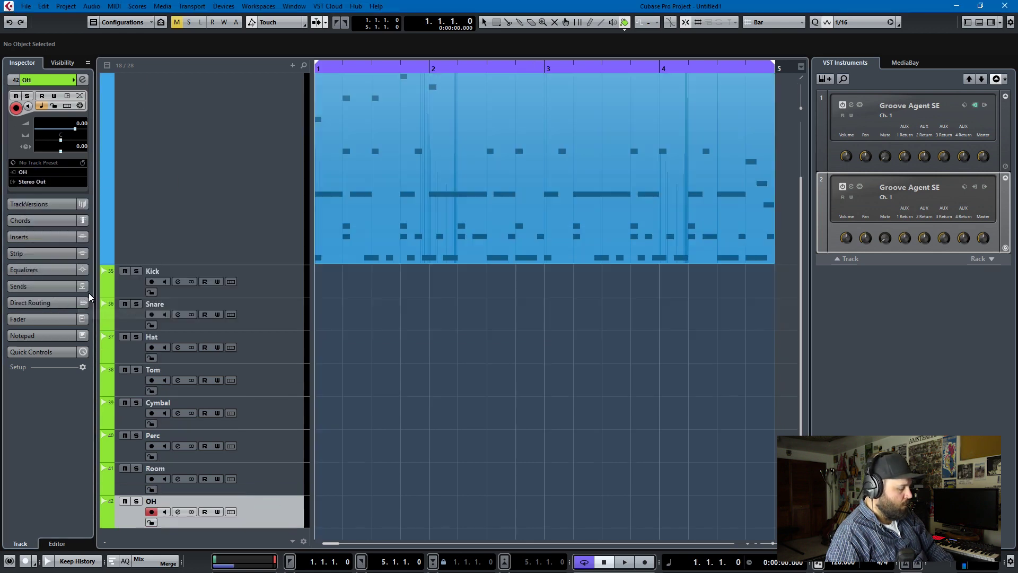
shift+click(259, 286)
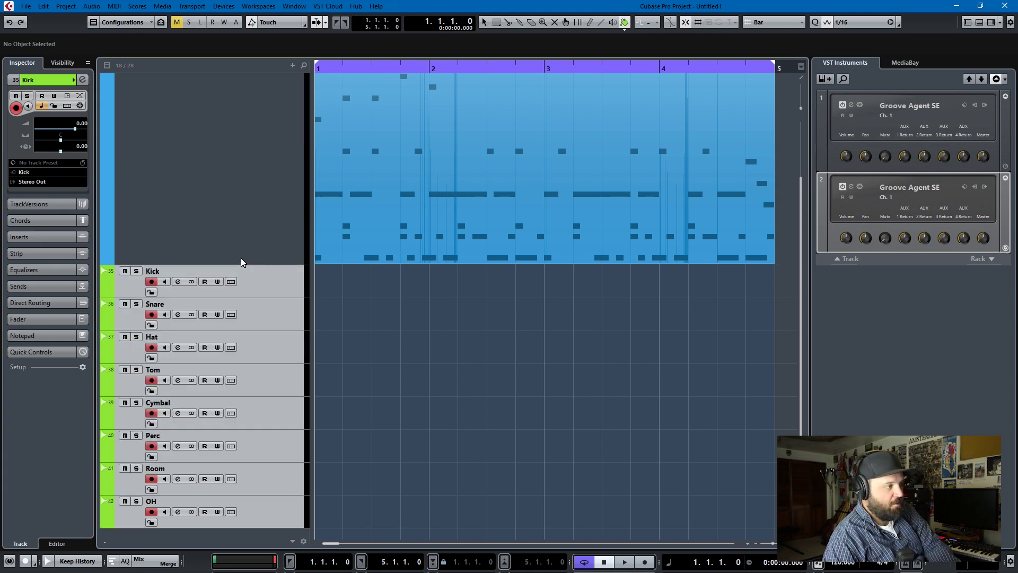
Record four bars of drums as Take 1 on all eight tracks, enlarge the lanes and open the mixer.
key(KP_Multiply)
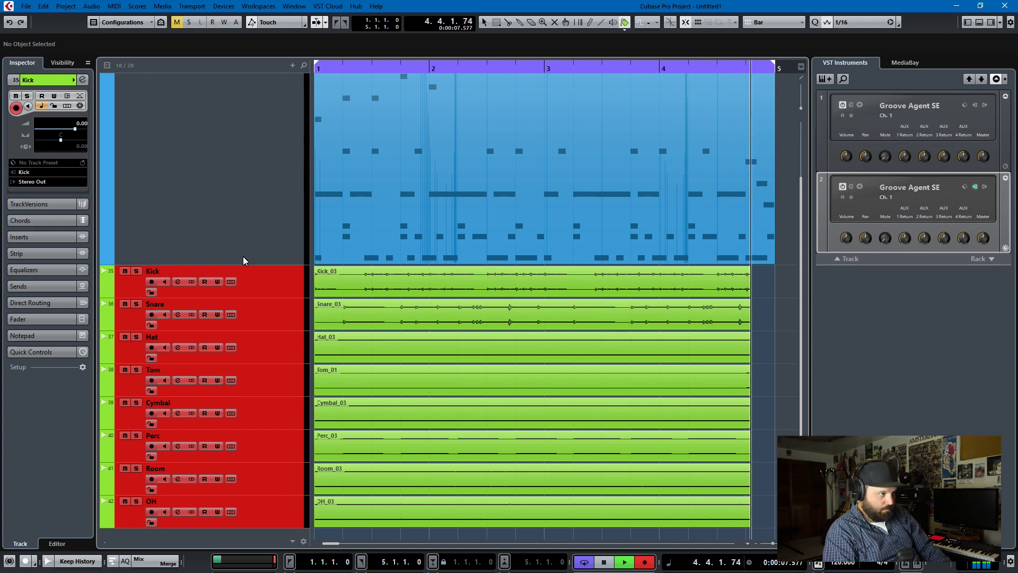
key(space)
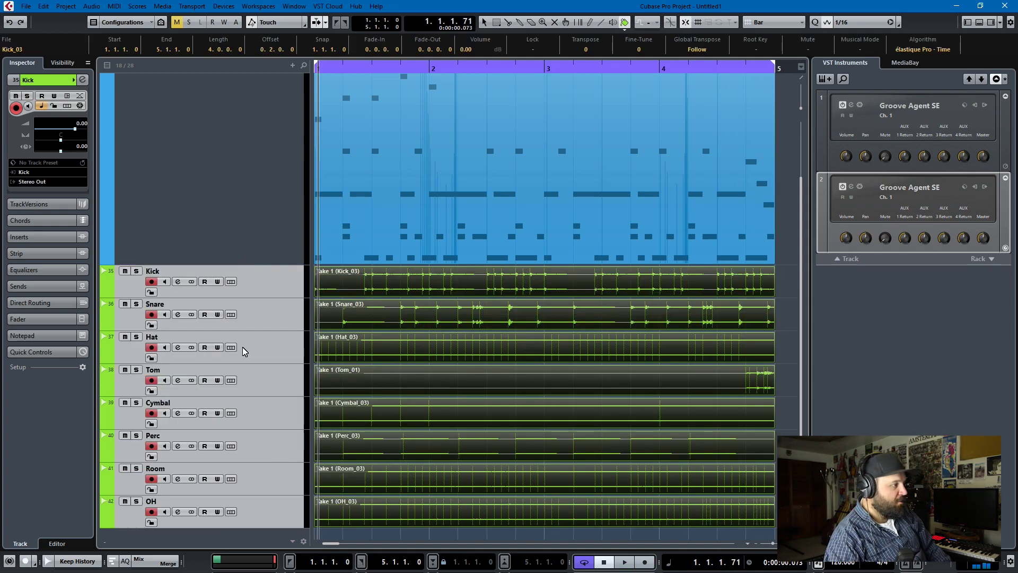
scroll(262, 398, down, 1)
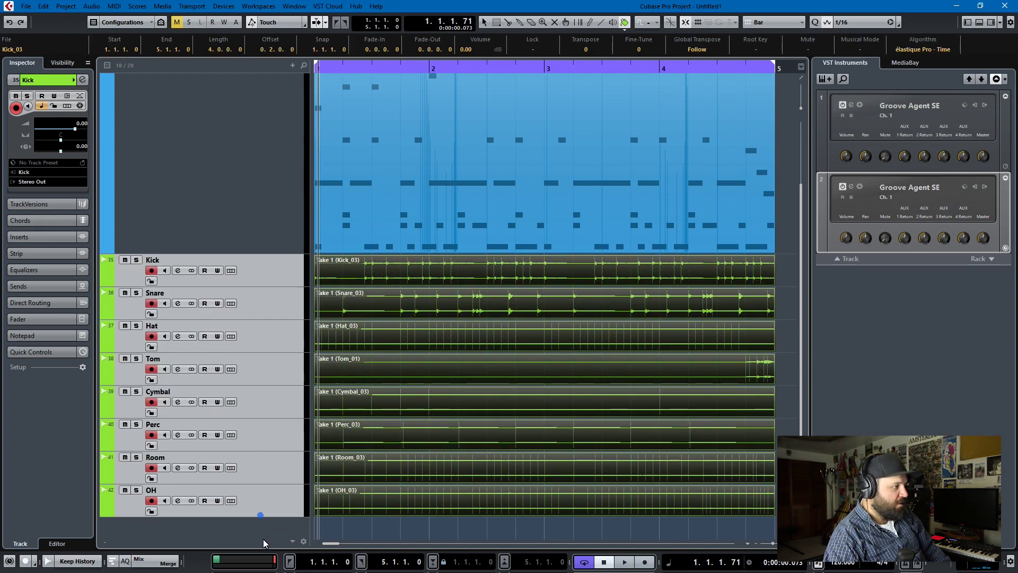
key(shift+h)
scroll(270, 495, down, 5)
key(F3)
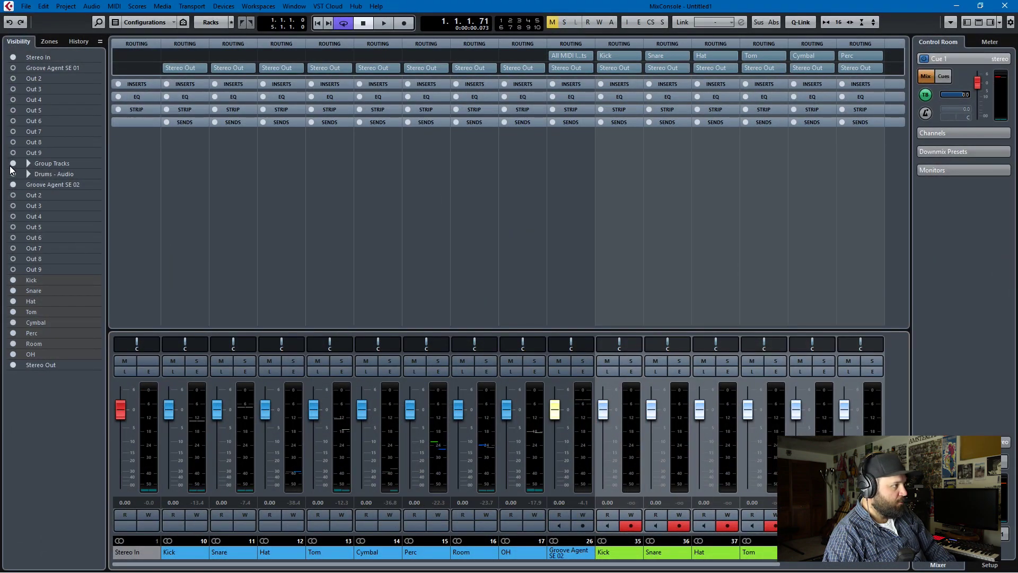
Hide the group channels in the mixer and the Groove Agent SE 02 track in the project.
click(12, 164)
key(F3)
scroll(185, 172, up, 5)
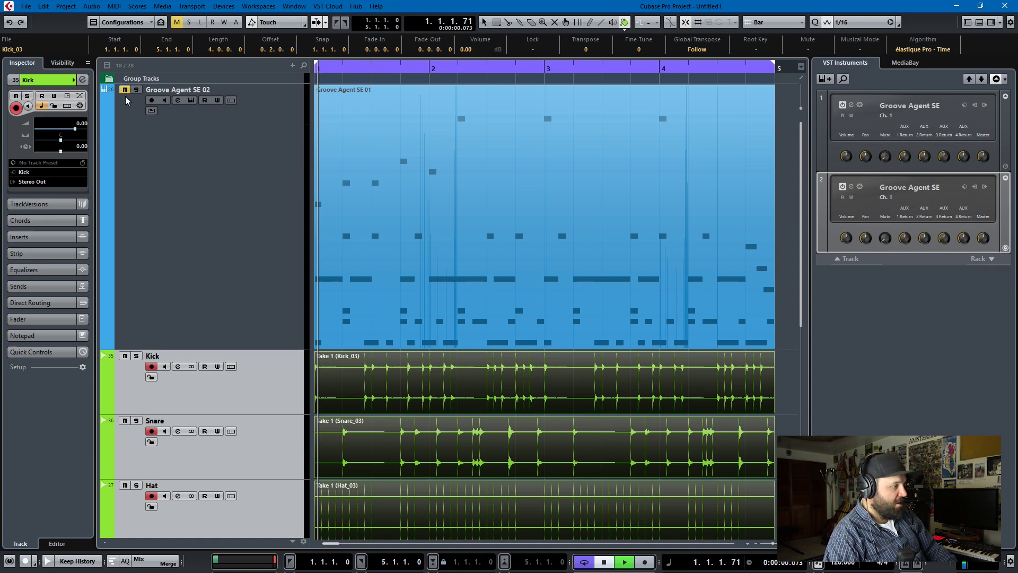
scroll(266, 237, down, 4)
scroll(263, 241, up, 2)
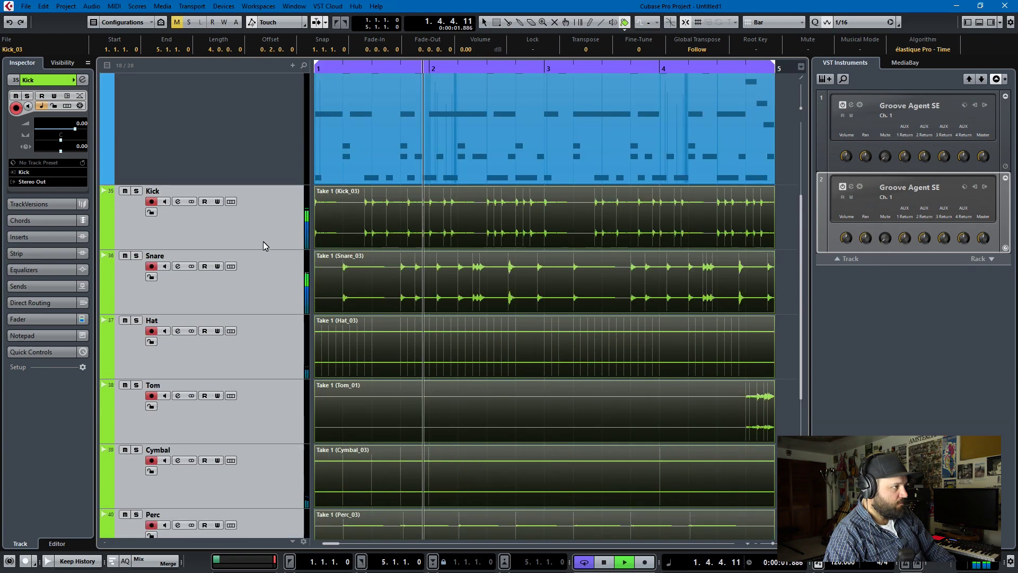
scroll(263, 240, down, 3)
scroll(263, 240, up, 6)
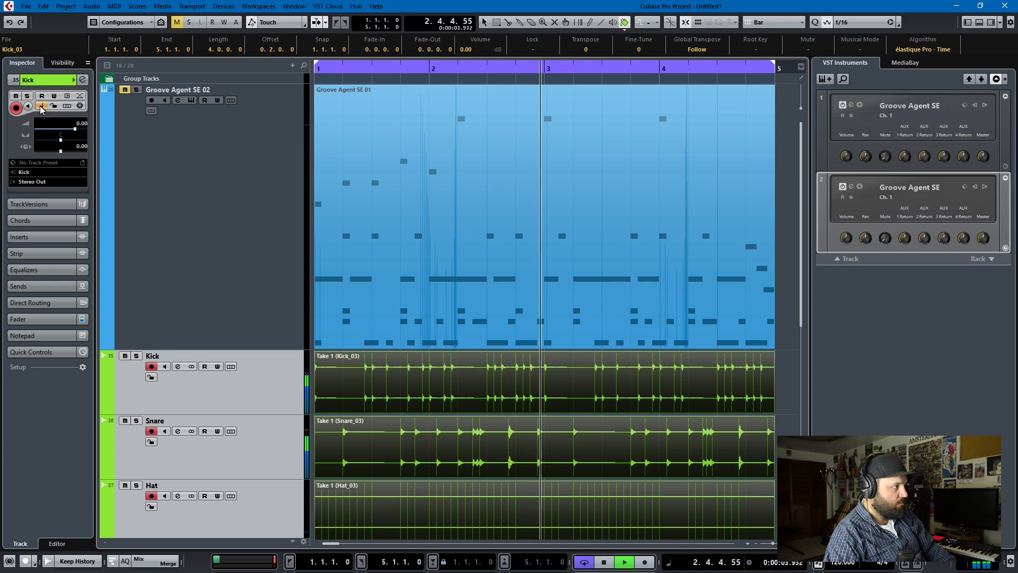
click(62, 62)
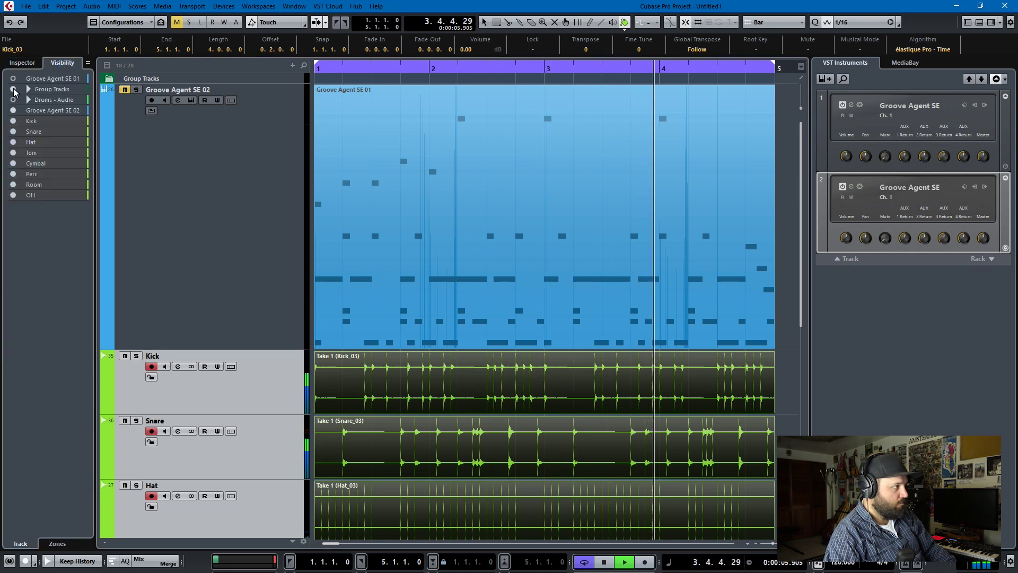
click(13, 110)
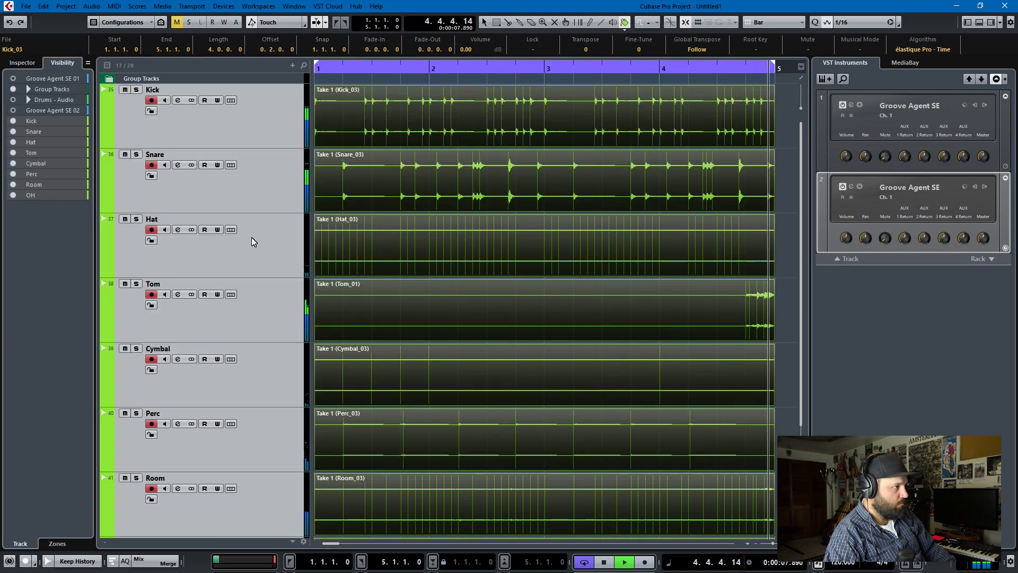
Record-enable all the drum channels in the mixer, then show the Groove Agent SE 02 track again.
scroll(251, 237, down, 3)
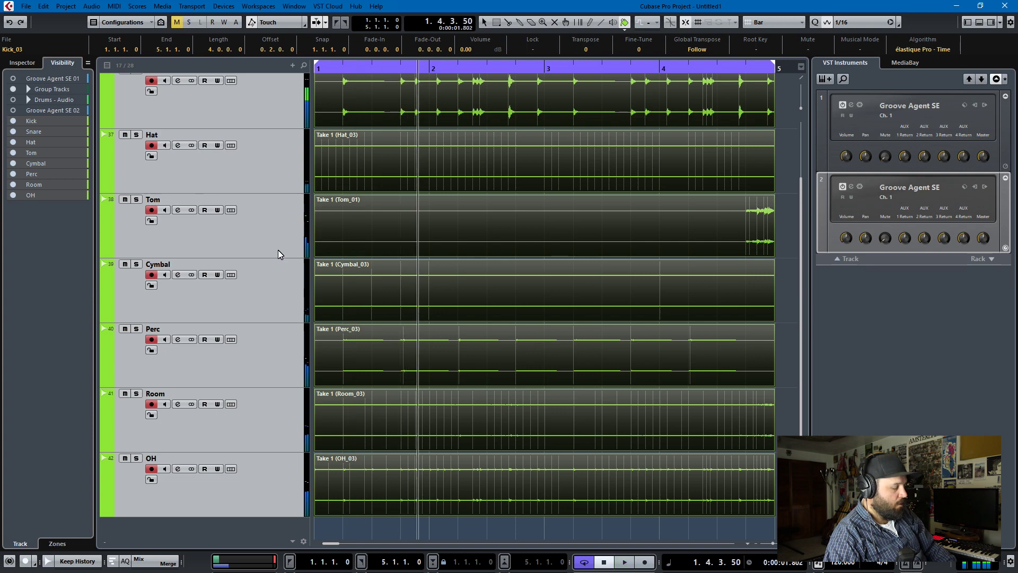
key(F3)
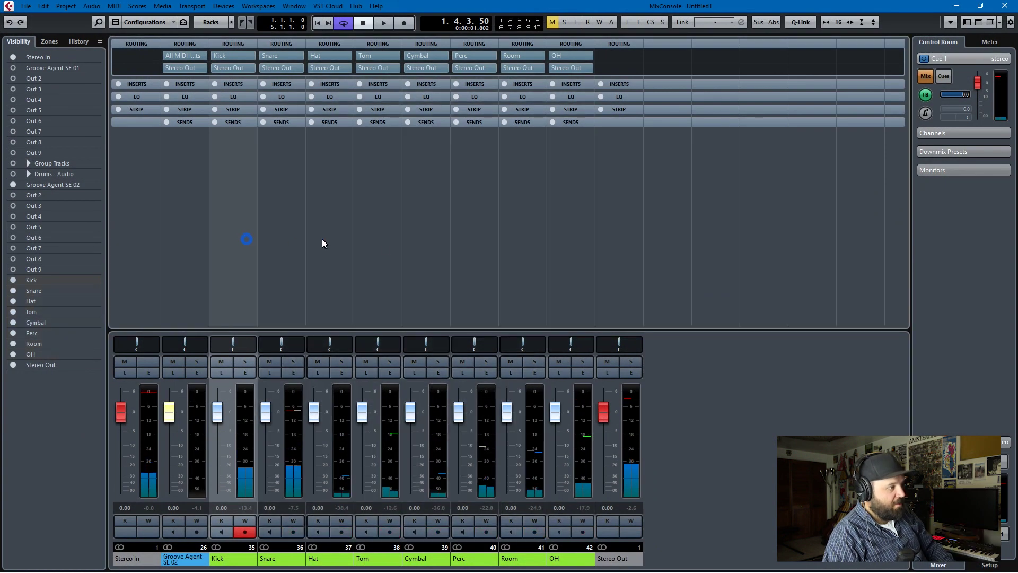
key(ctrl+a)
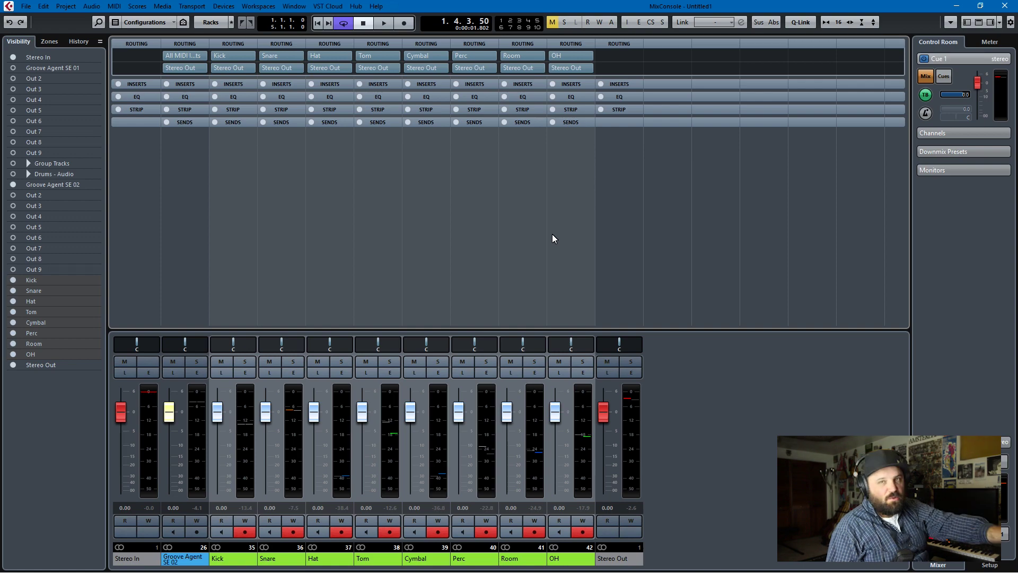
key(F3)
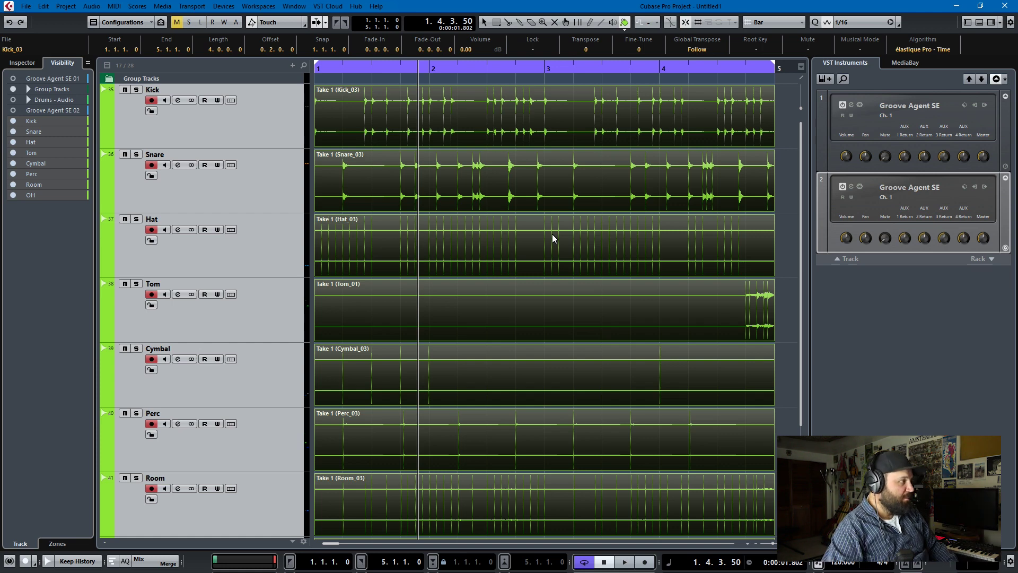
click(13, 110)
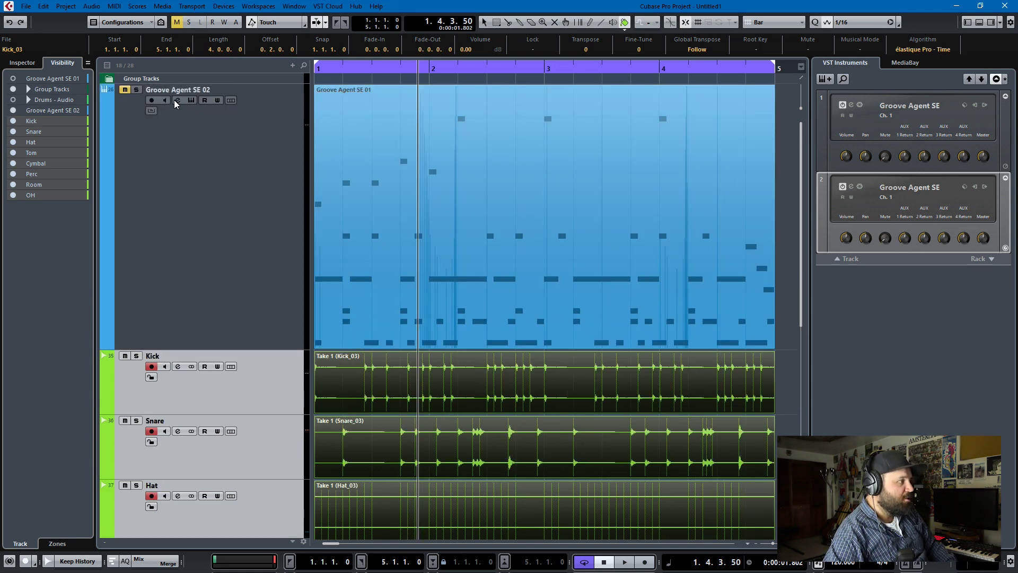
In the Groove Agent SE editor, switch off the equalizer on the Kick, Snare, Hihat and Toms channels.
click(191, 101)
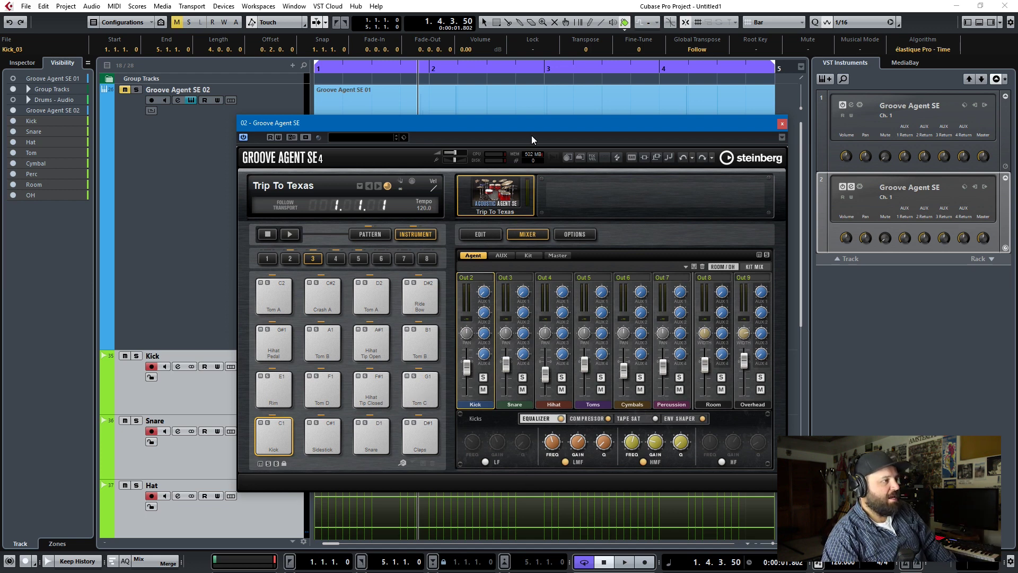
drag(532, 130, 494, 38)
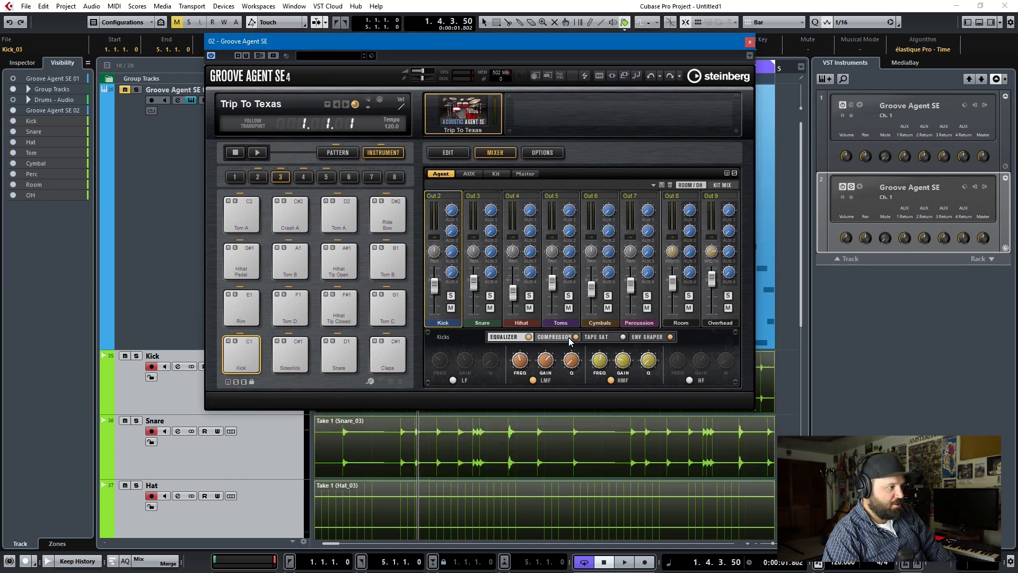
click(529, 337)
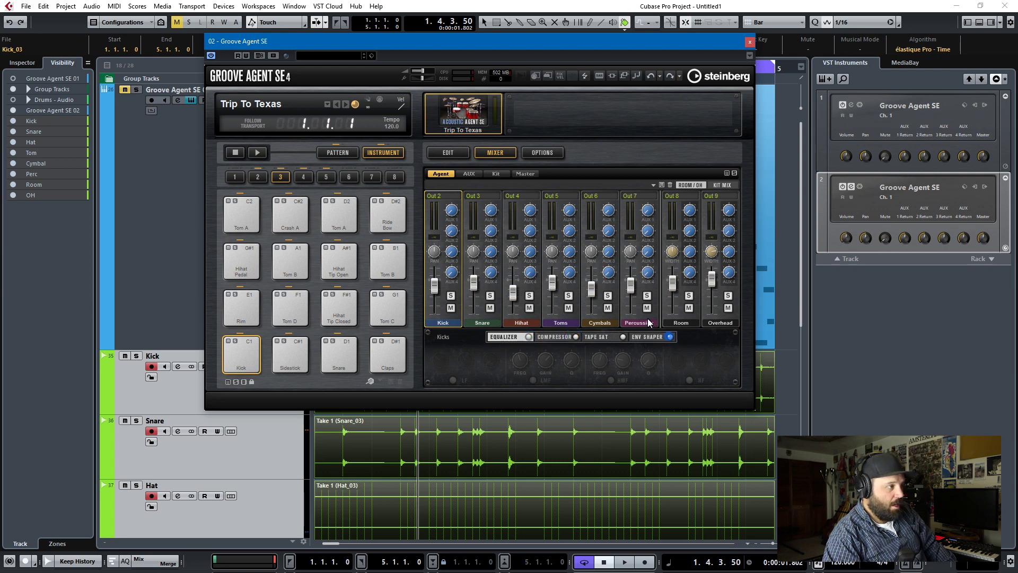
click(483, 322)
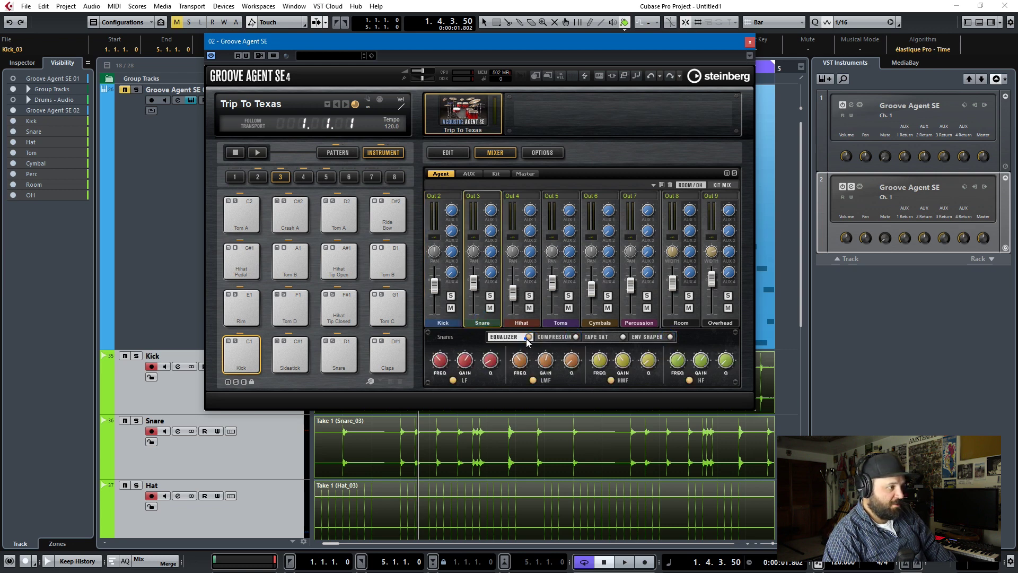
click(528, 337)
click(533, 316)
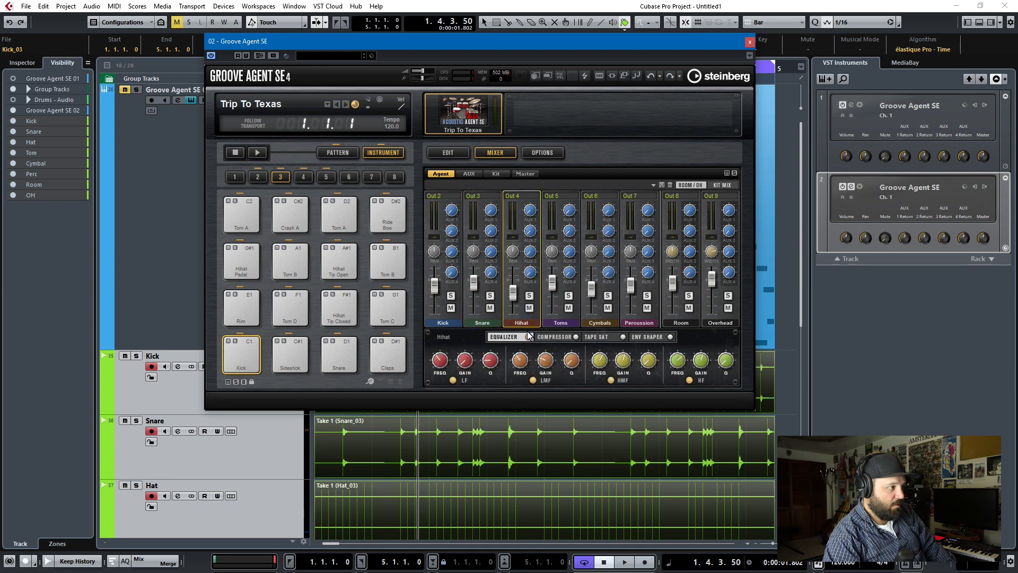
click(528, 337)
click(574, 318)
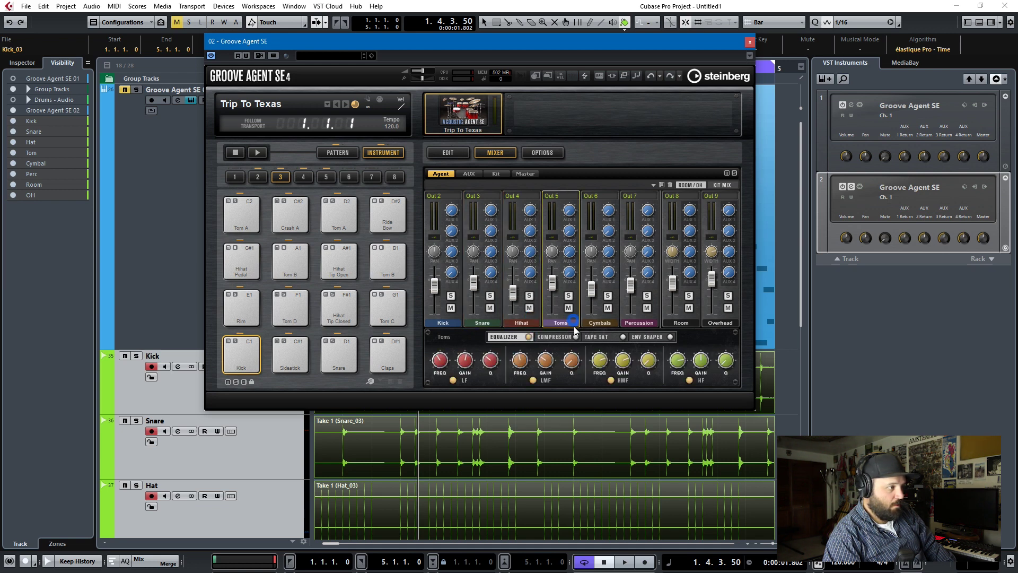
click(529, 337)
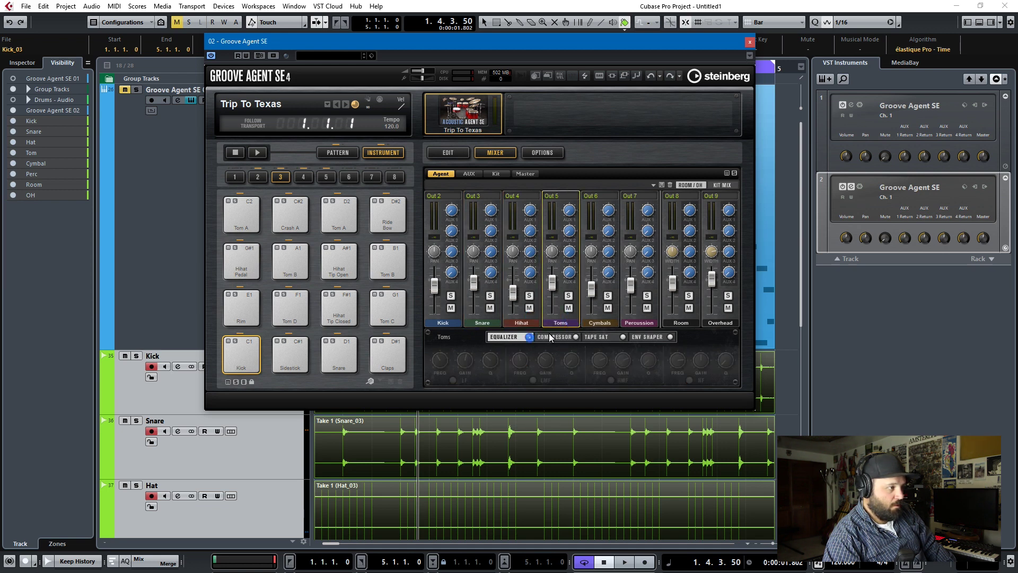
Turn off the Cymbals, Room and Overheads equalizers and the Overheads tape saturation.
click(604, 322)
click(530, 338)
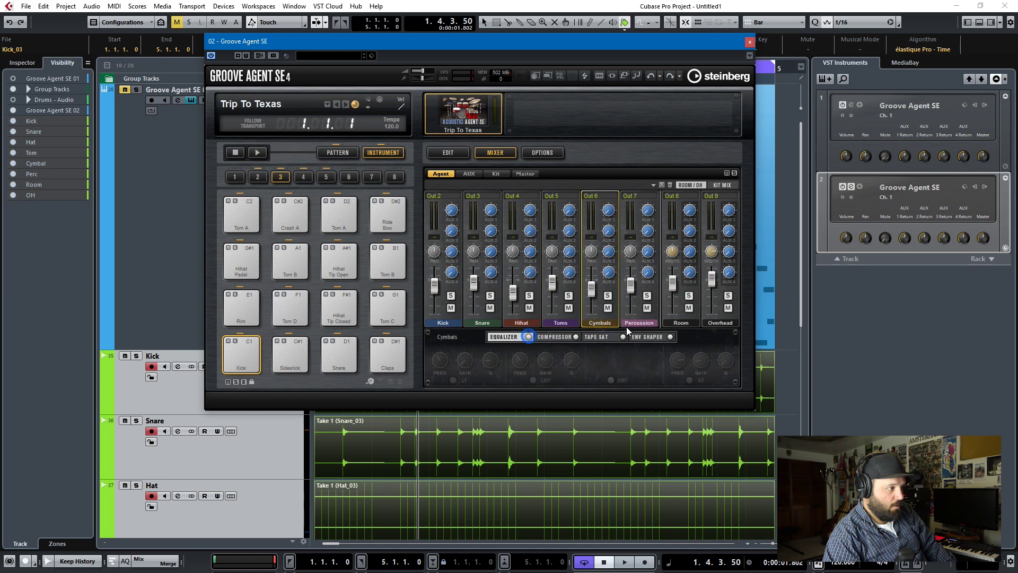
click(630, 322)
click(682, 329)
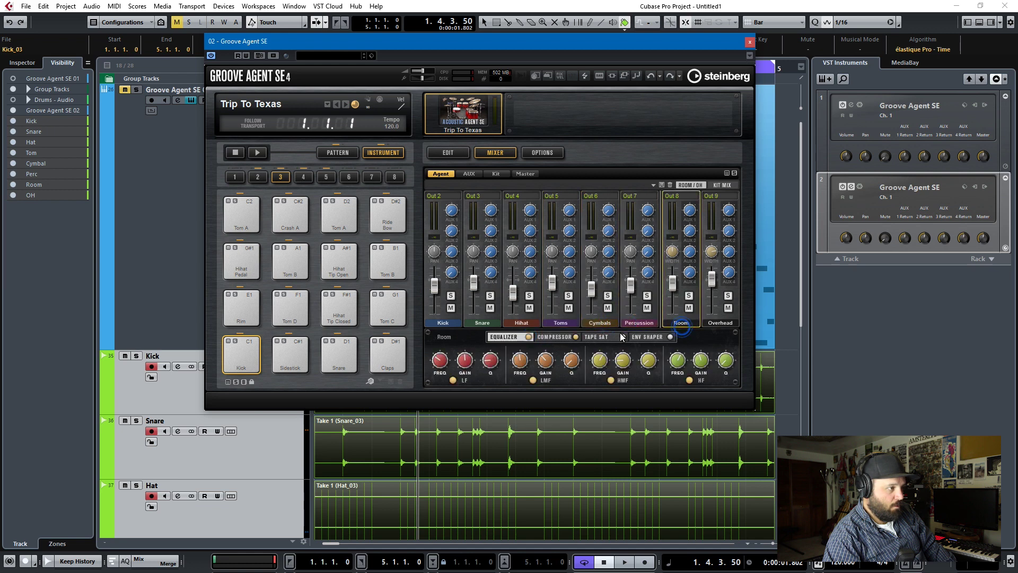
click(530, 337)
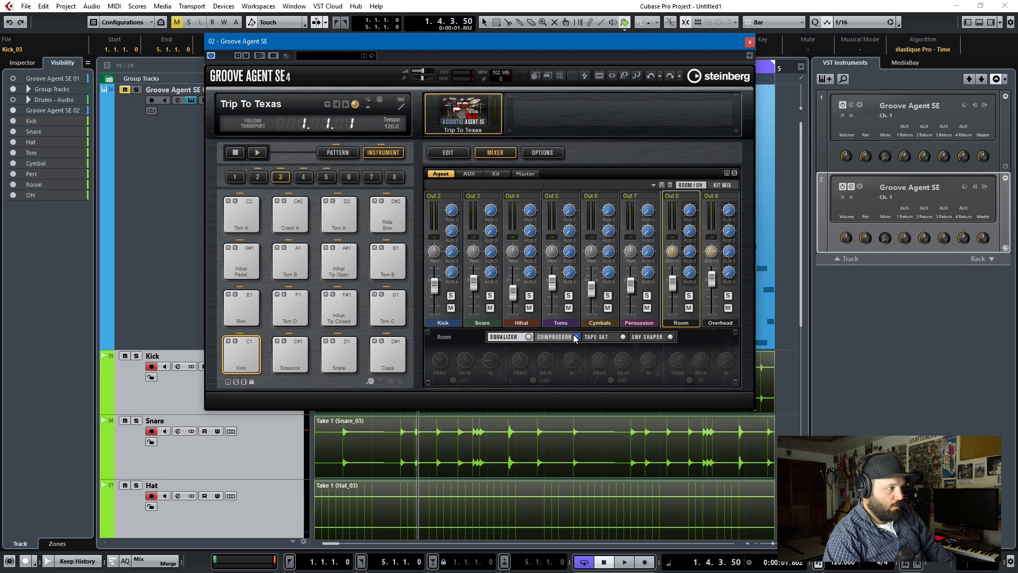
click(725, 328)
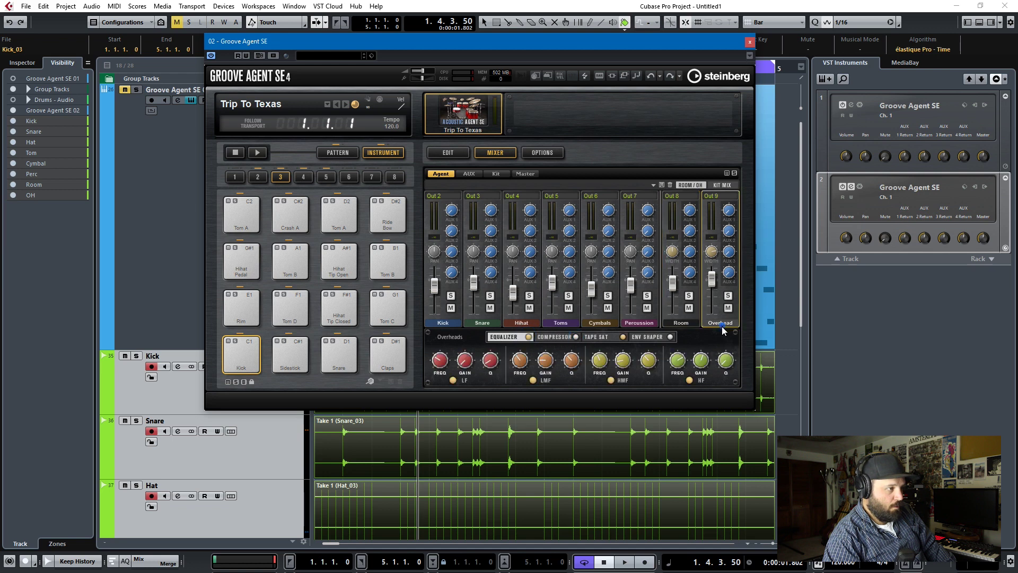
click(530, 337)
click(624, 336)
Reset the Hihat, Cymbals, Percussion and Room faders to default and close Groove Agent SE.
ctrl+click(513, 293)
ctrl+click(592, 289)
ctrl+click(630, 286)
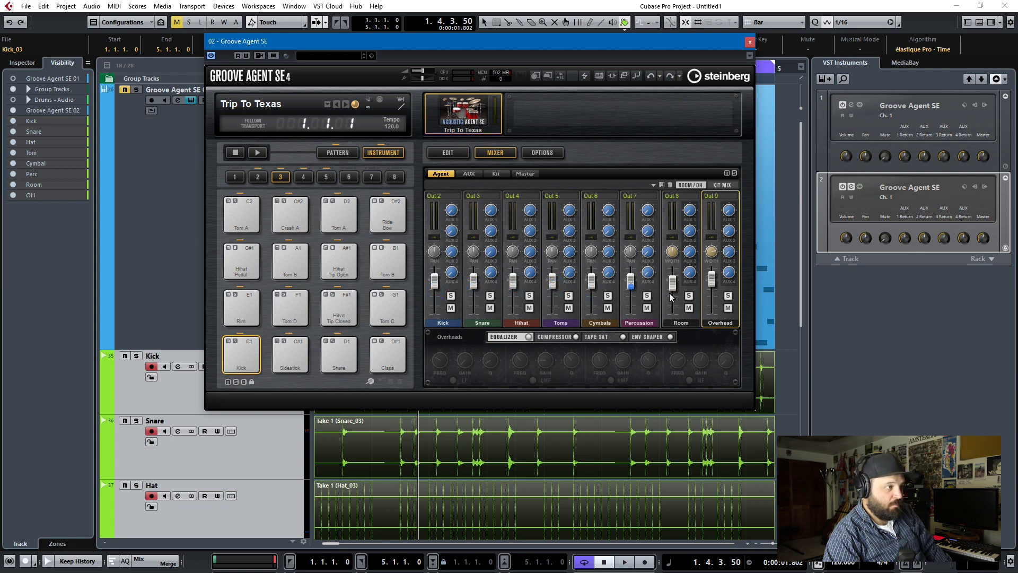
ctrl+click(672, 285)
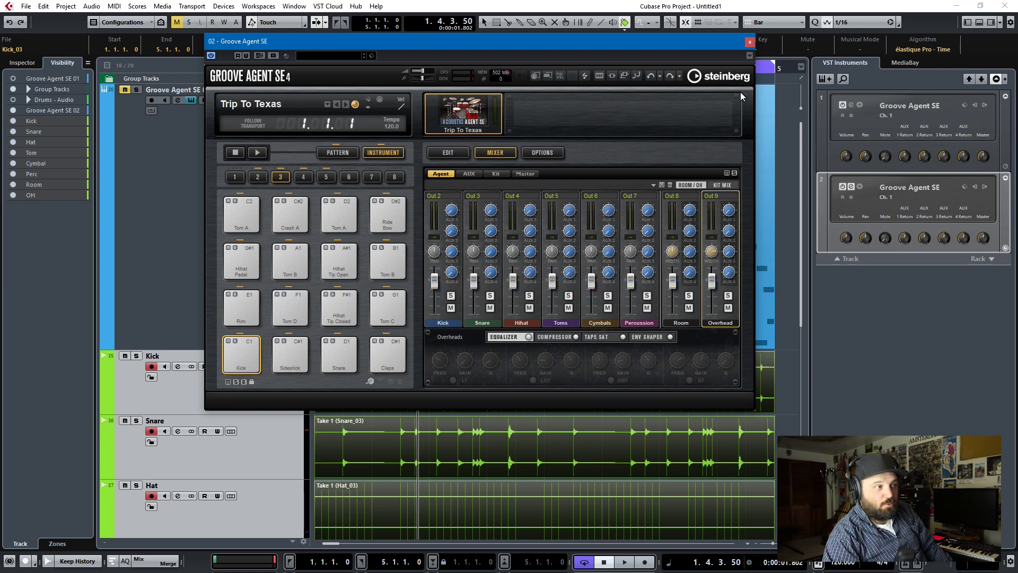
click(749, 45)
Marquee-select the old drum take events and delete them.
scroll(485, 384, down, 5)
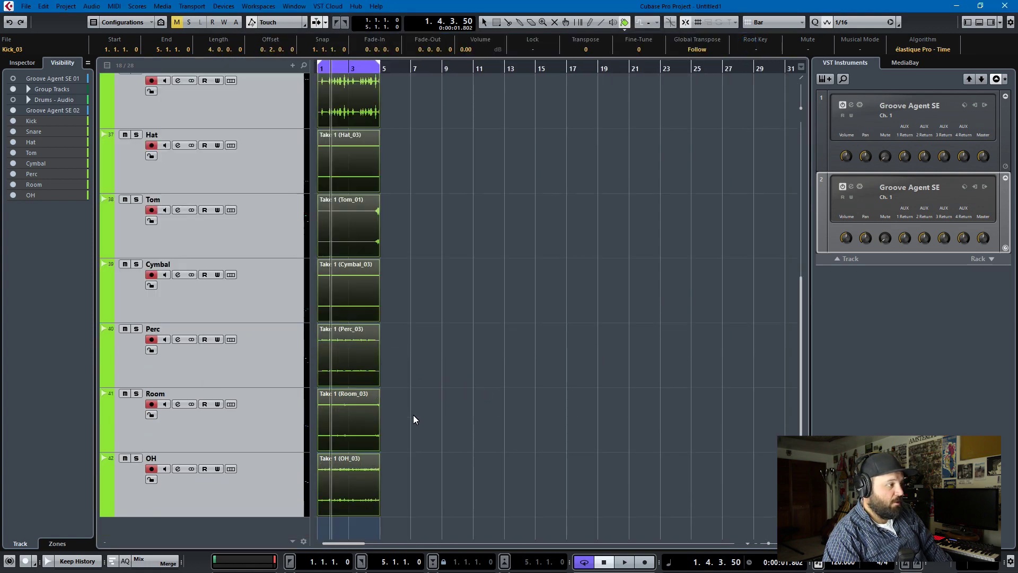
drag(453, 498, 297, 74)
key(Delete)
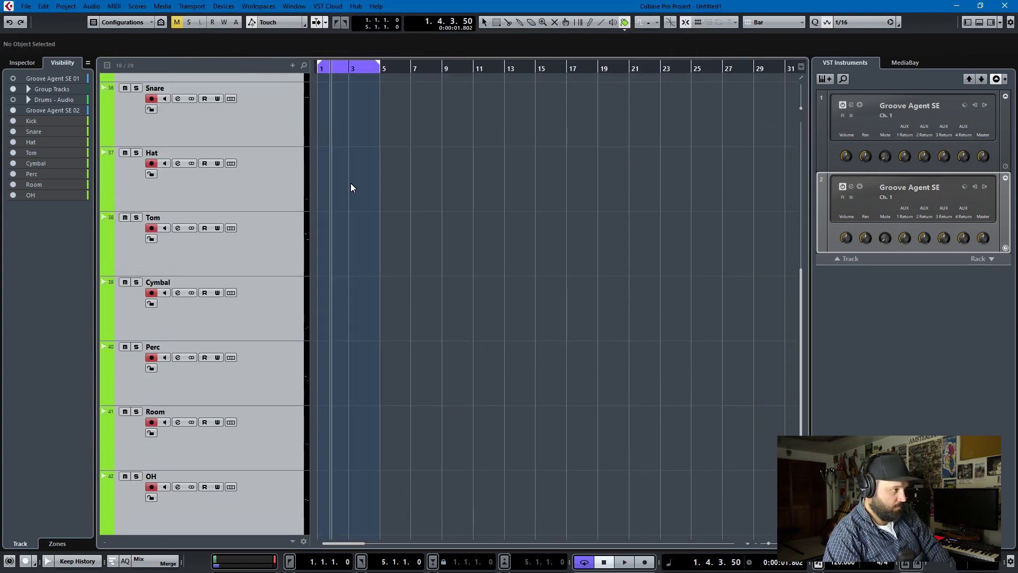
Mute the Groove Agent SE 02 track.
scroll(372, 222, up, 5)
click(266, 214)
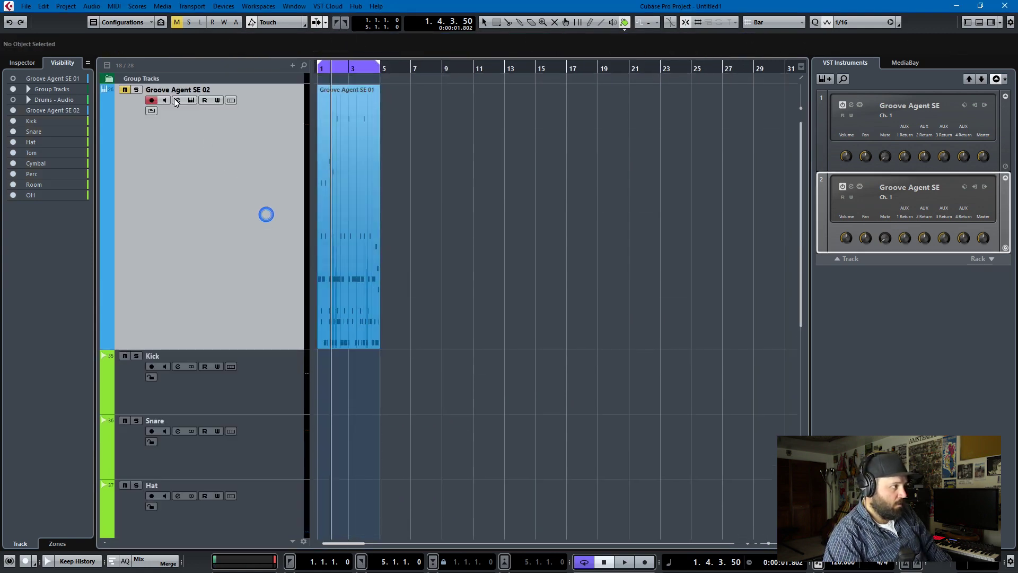
click(125, 90)
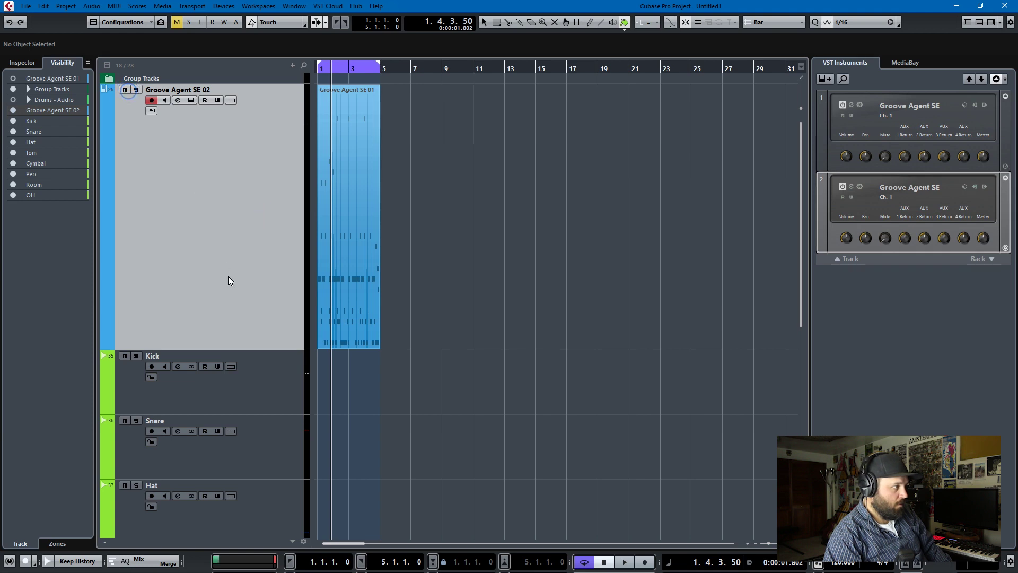
Record a new dry pass onto the Kick through OH tracks from the project start.
scroll(228, 281, down, 4)
click(250, 115)
scroll(291, 454, down, 1)
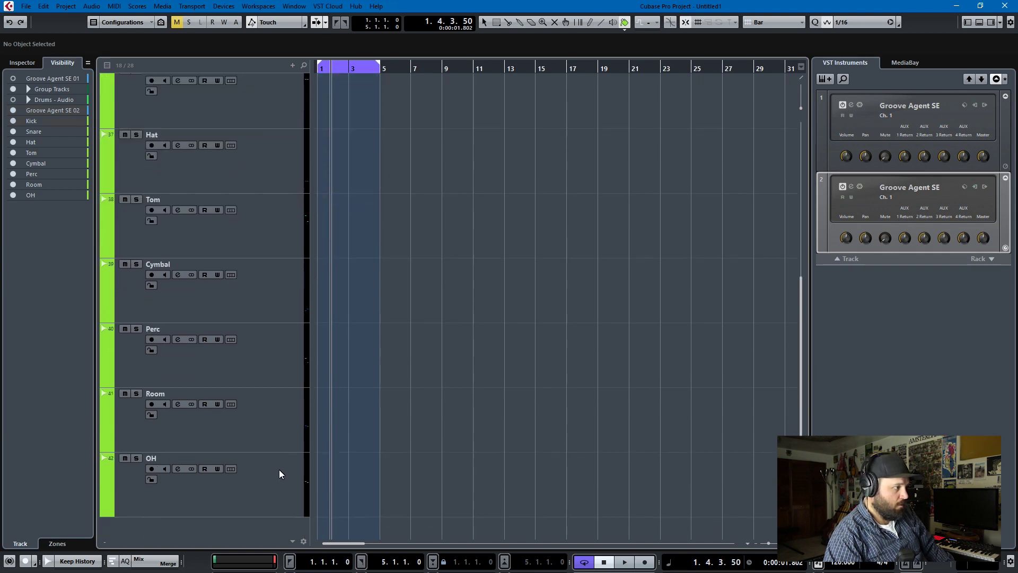
shift+click(279, 472)
scroll(275, 459, up, 5)
key(Home)
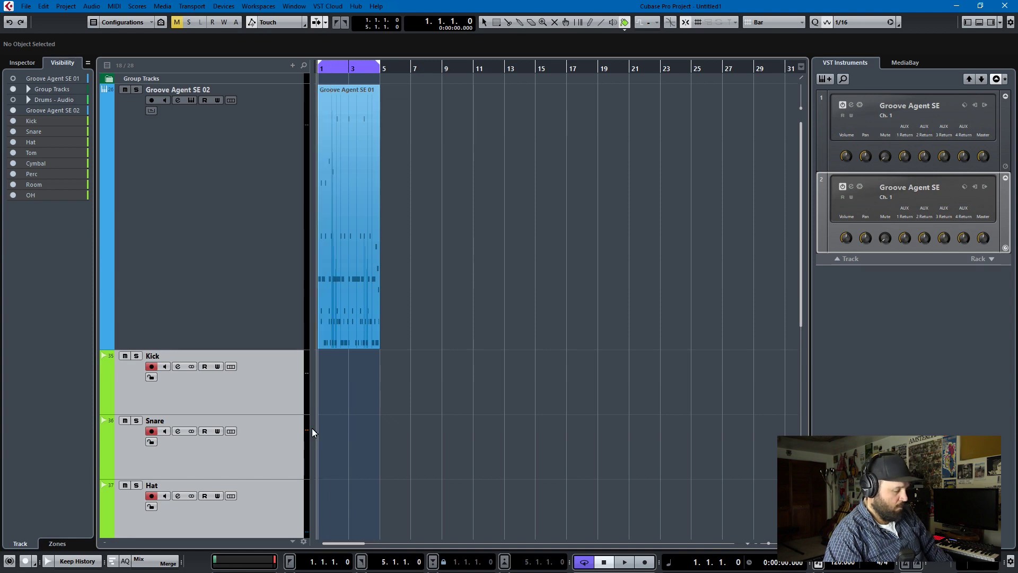
key(KP_Multiply)
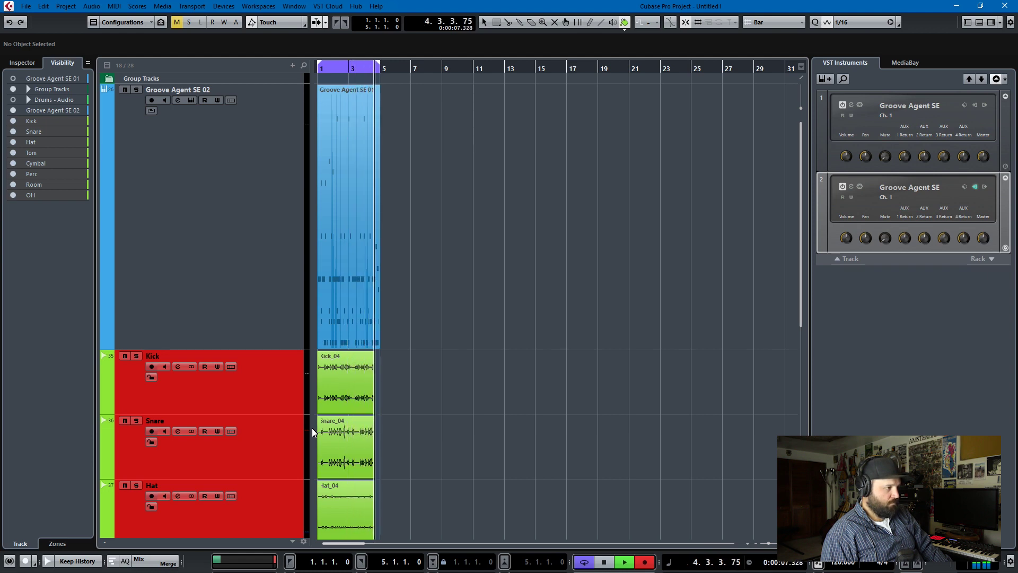
key(space)
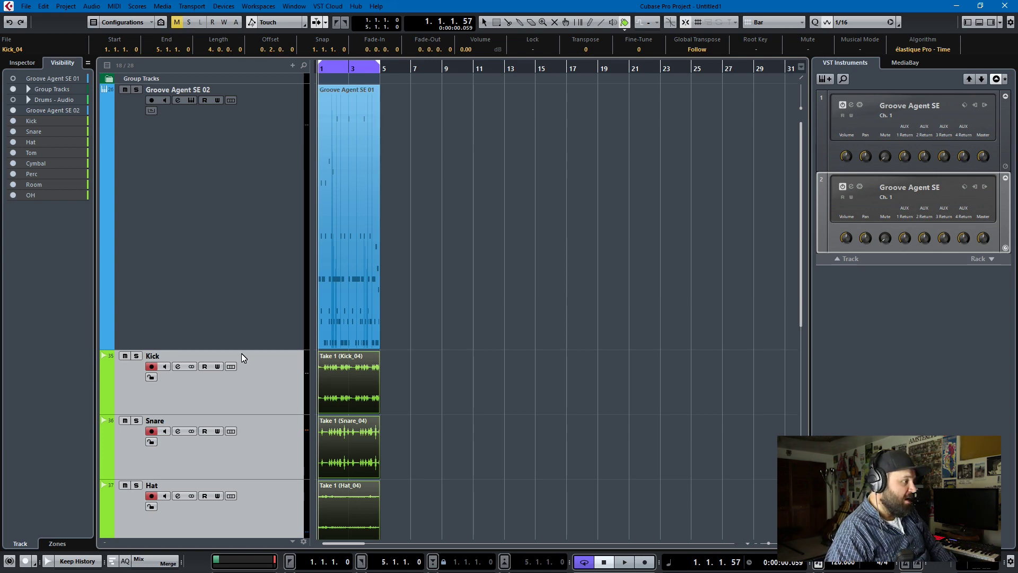
scroll(275, 379, down, 3)
scroll(275, 379, down, 3)
ctrl+scroll(418, 272, up, 5)
scroll(419, 275, up, 4)
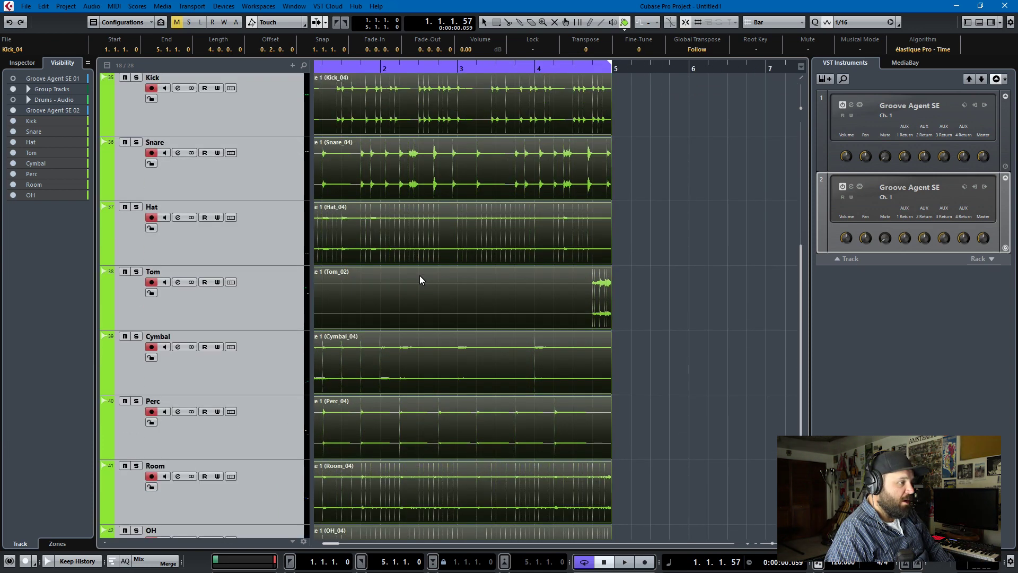